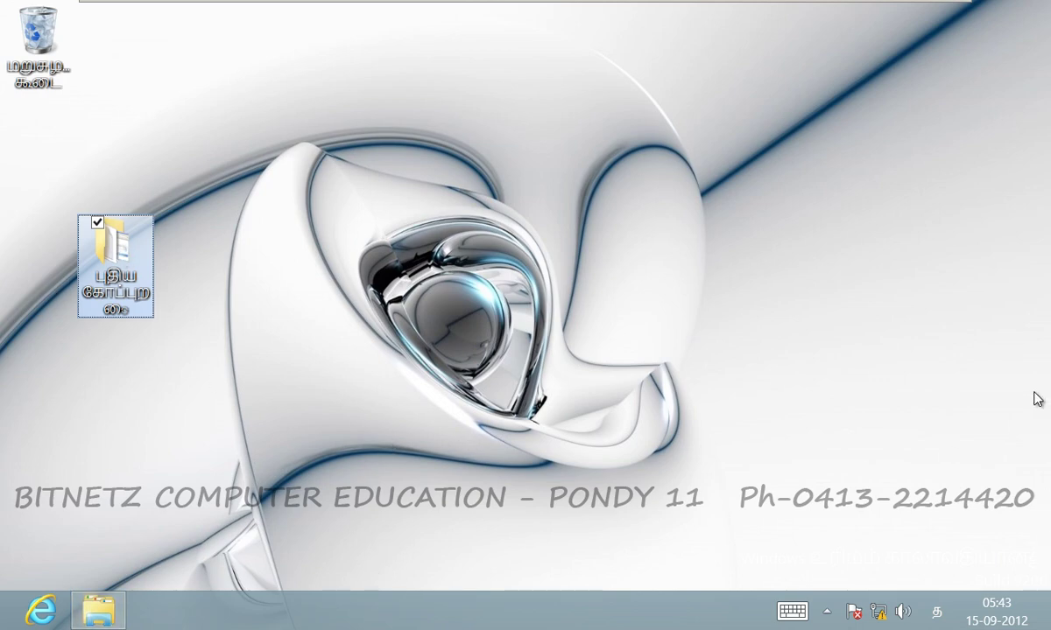
# View the Tamil Start screen, then lock the PC with Win+L.
pyautogui.press('super')
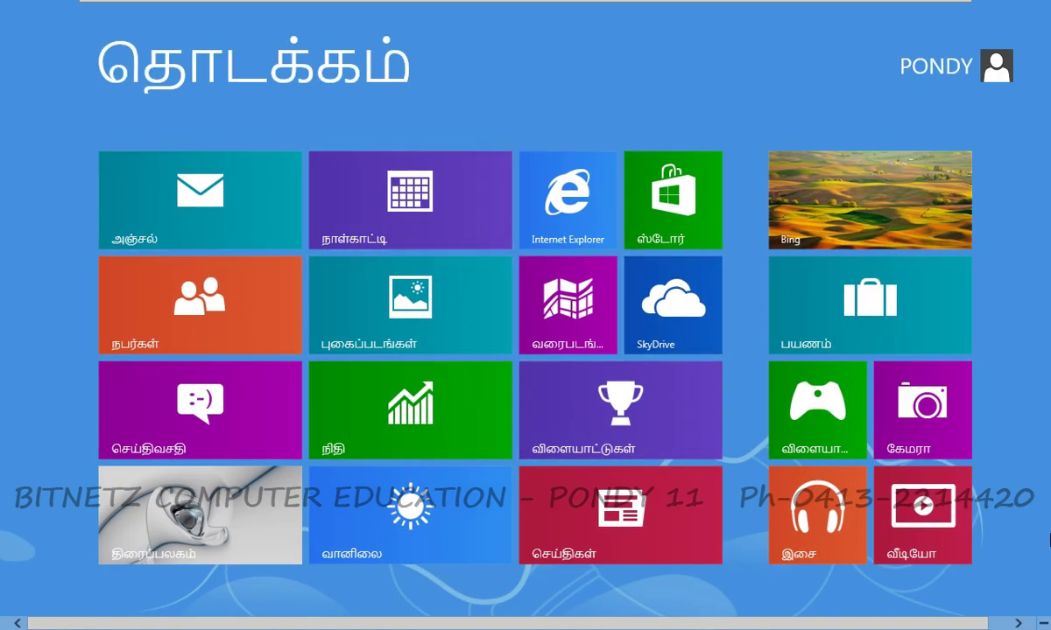
pyautogui.moveTo(1048, 3)
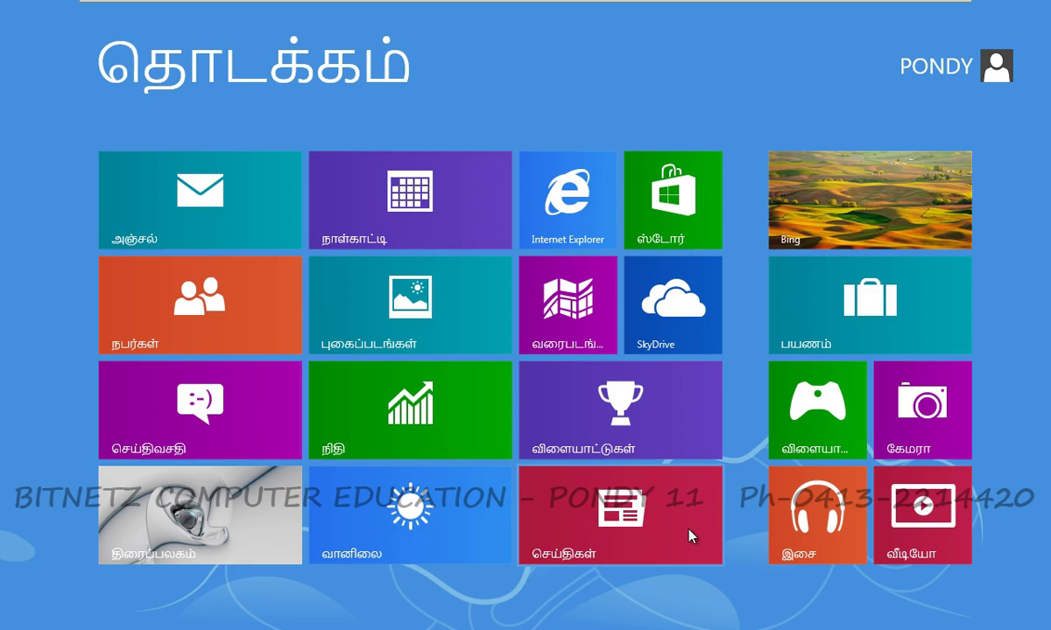
pyautogui.press('super+l')
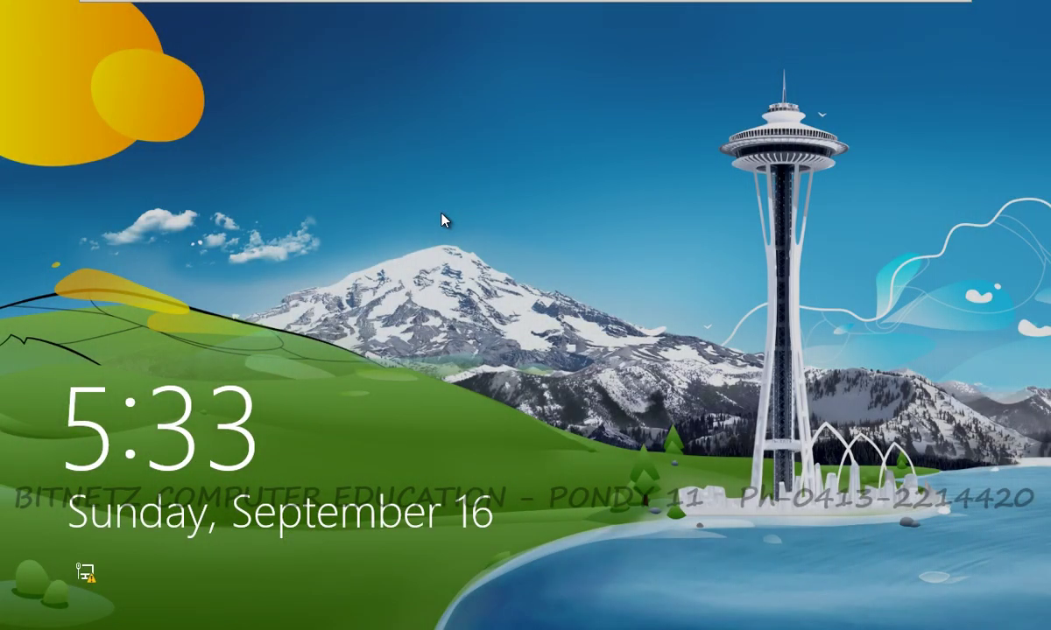
# Dismiss the lock screen and sign in with the account password.
pyautogui.click(442, 219)
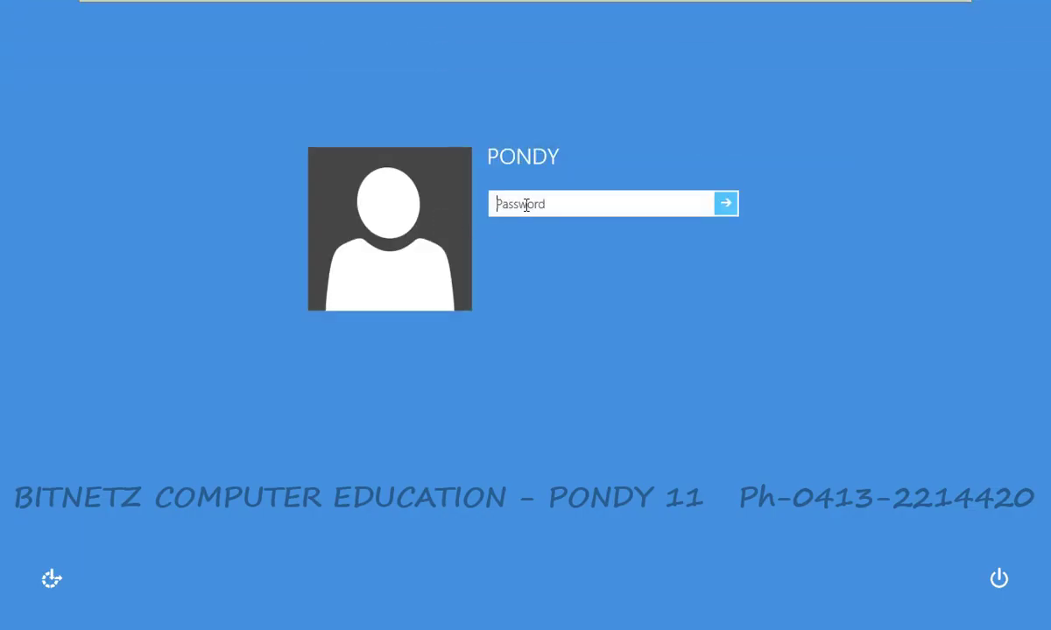
pyautogui.write('****')
pyautogui.press('Return')
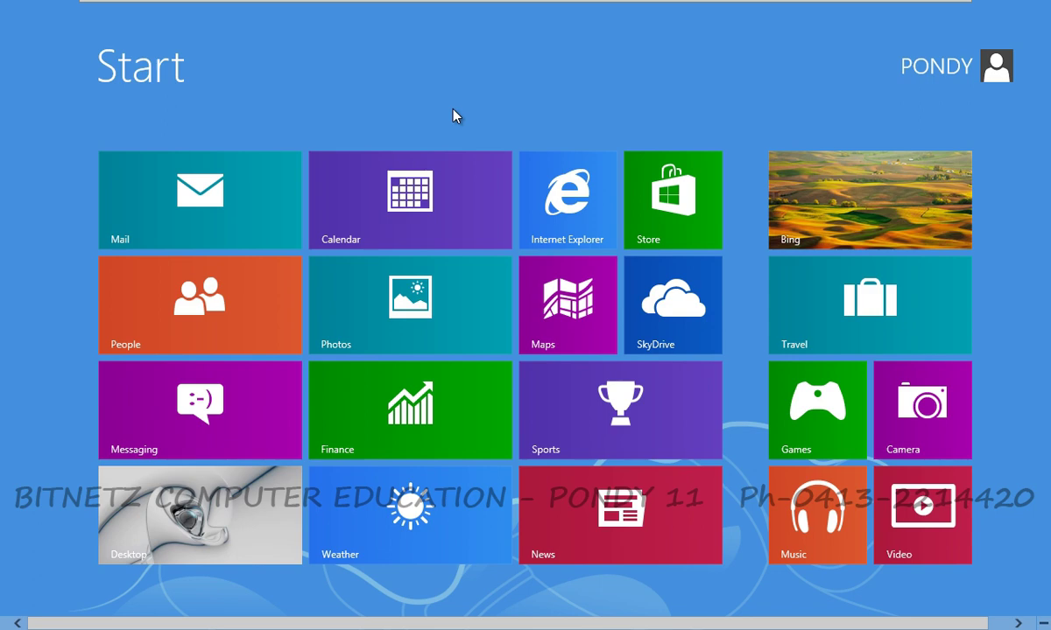
# Search 'control' to open Control Panel and go to the Add languages list.
pyautogui.write('contro')
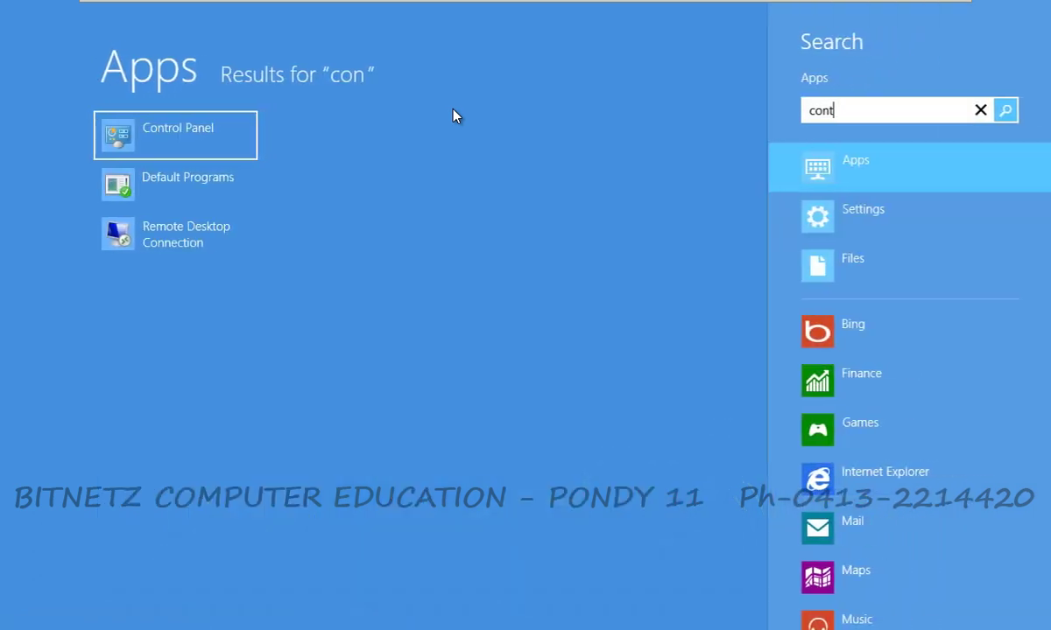
pyautogui.write('l')
pyautogui.press('Return')
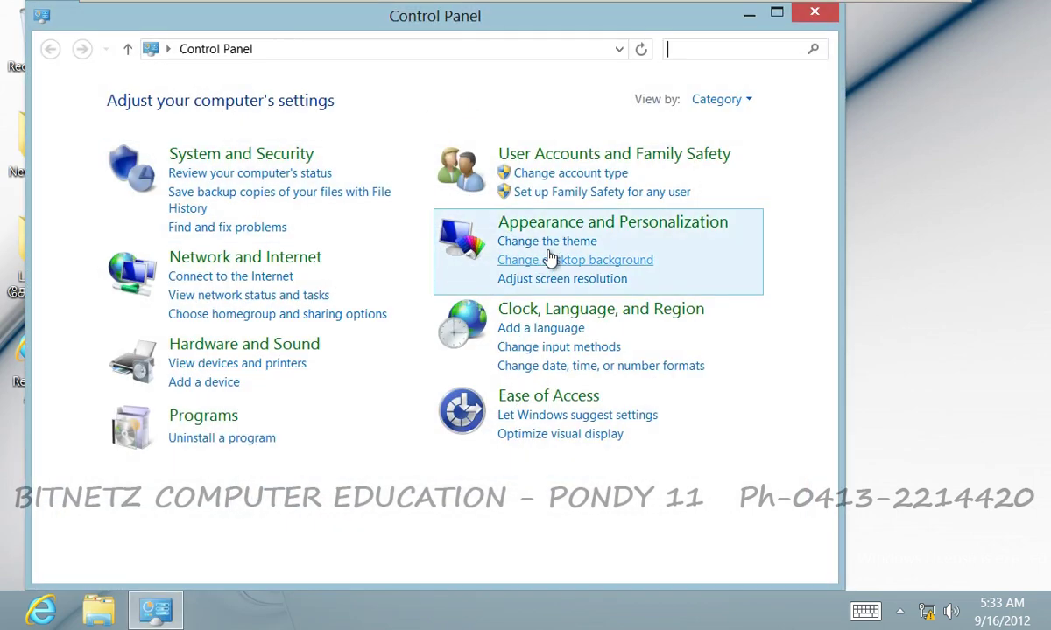
pyautogui.click(543, 329)
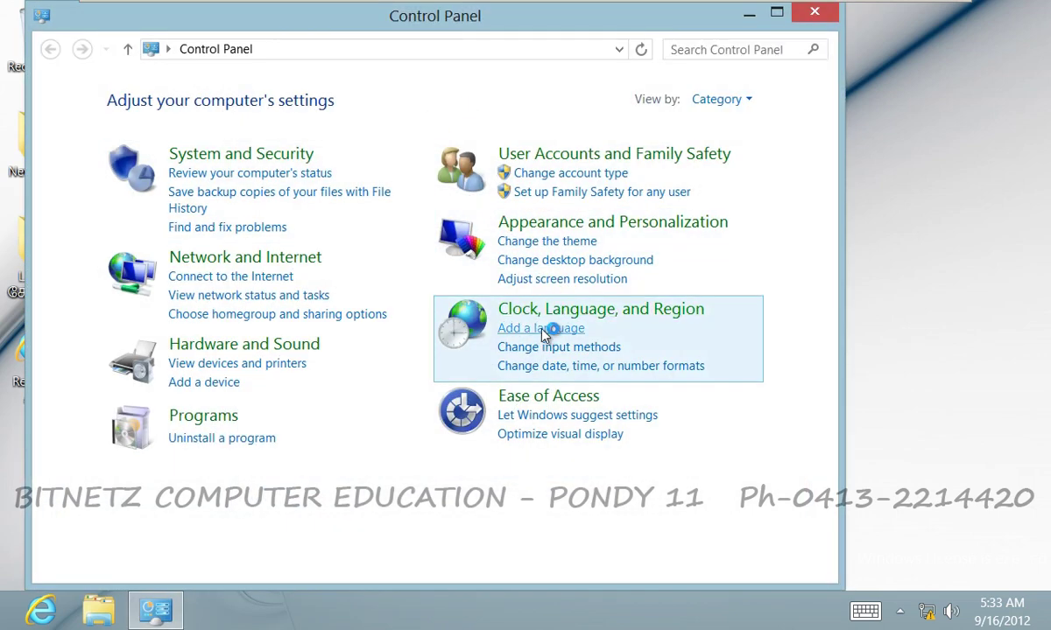
pyautogui.click(295, 191)
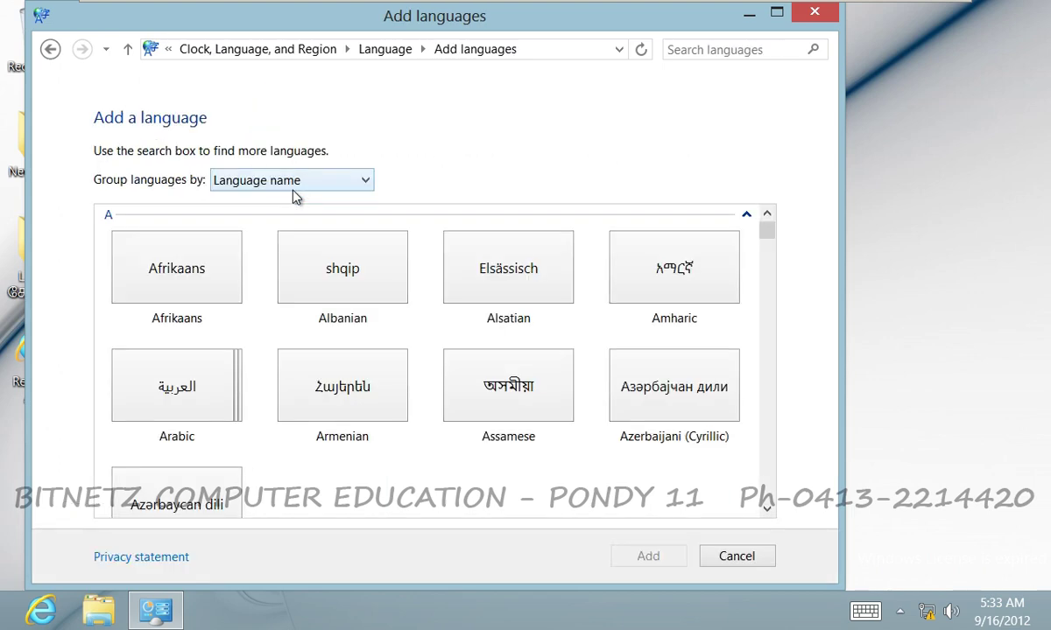
# Scroll to Tamil, pick its Tamil (India) variant, and add it to the language list.
pyautogui.moveTo(766, 235); pyautogui.dragTo(767, 457)
pyautogui.click(691, 278)
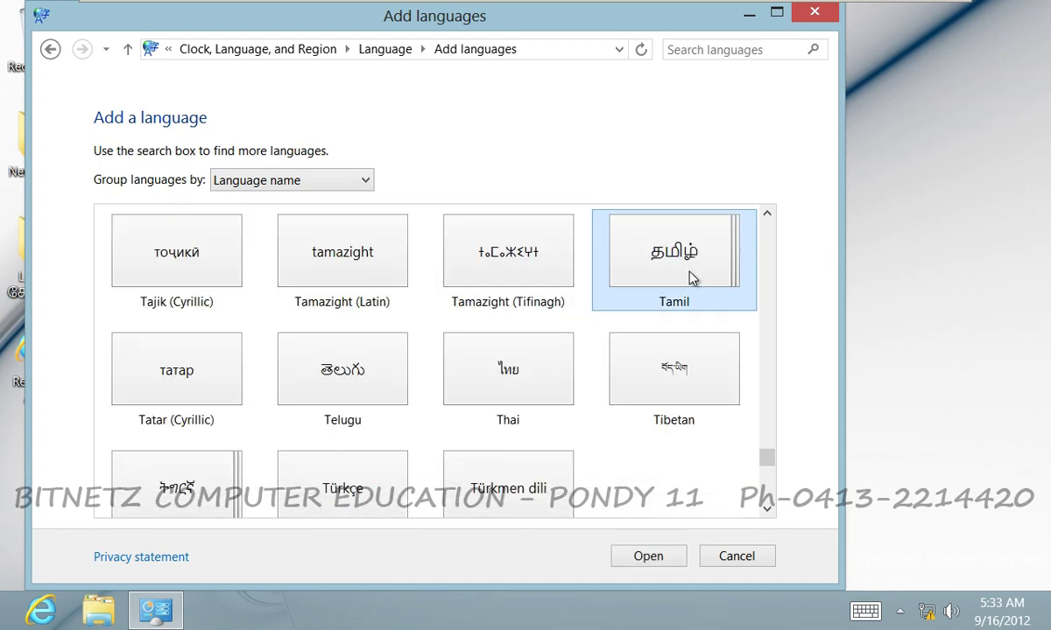
pyautogui.click(648, 557)
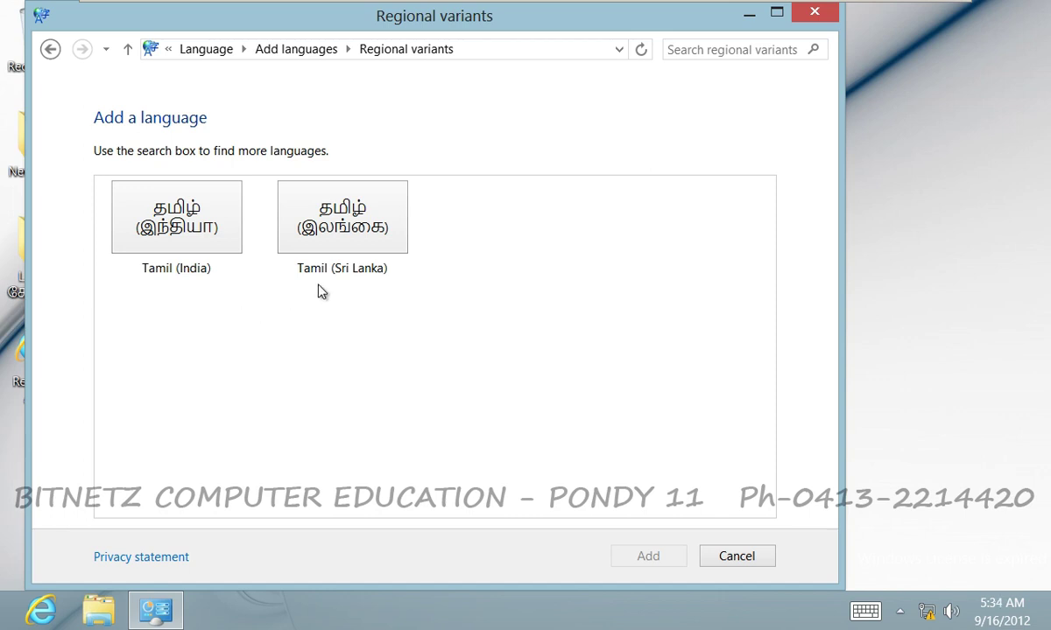
pyautogui.click(192, 229)
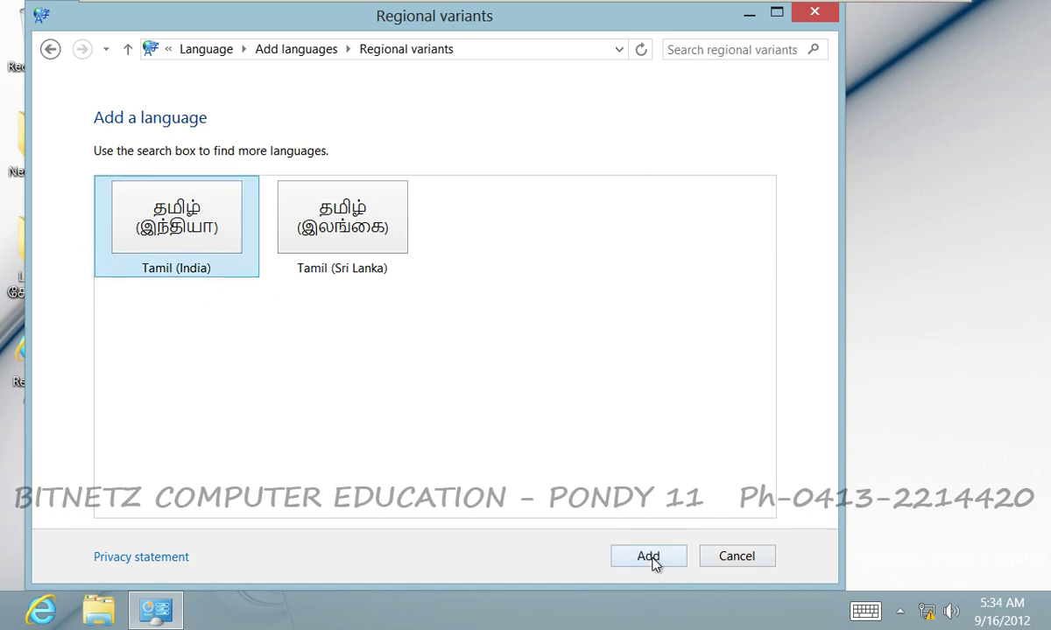
pyautogui.click(649, 559)
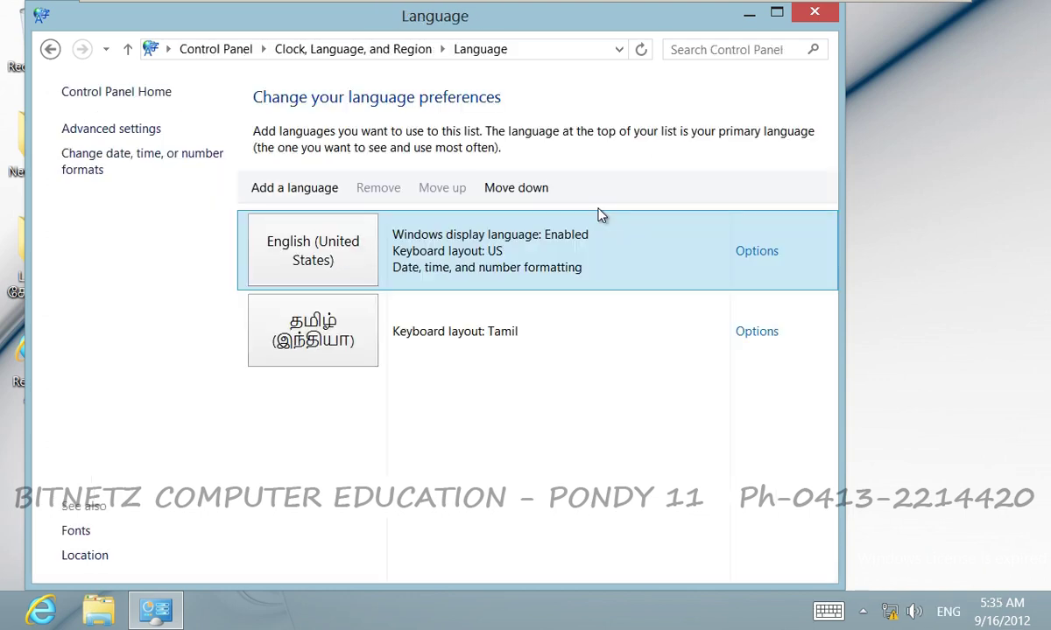
# Check Tamil (India)'s options, cancel them, and close the Language window.
pyautogui.click(758, 334)
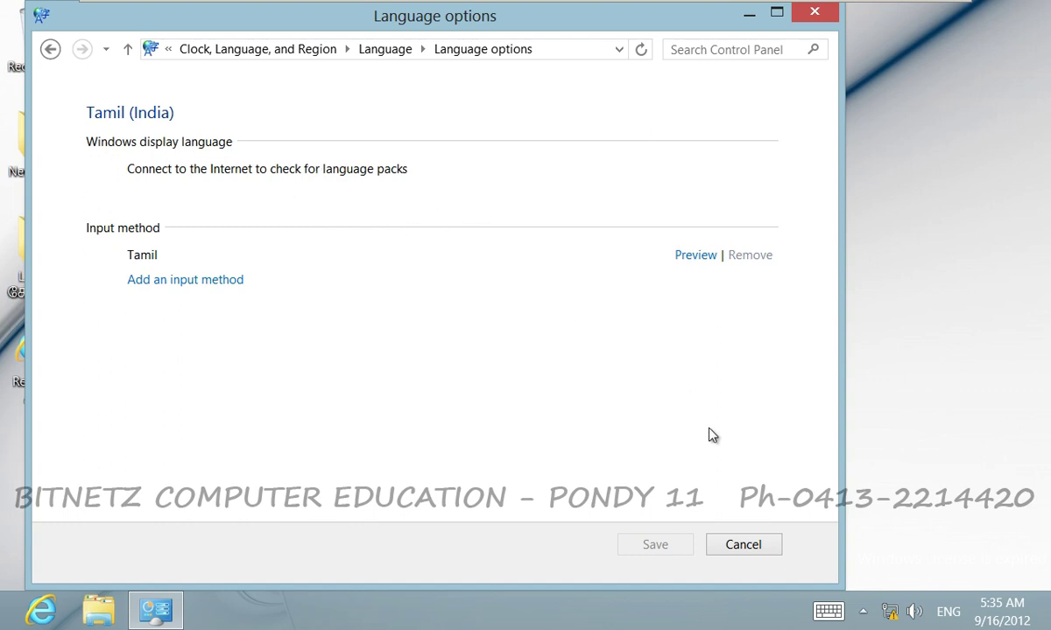
pyautogui.click(744, 545)
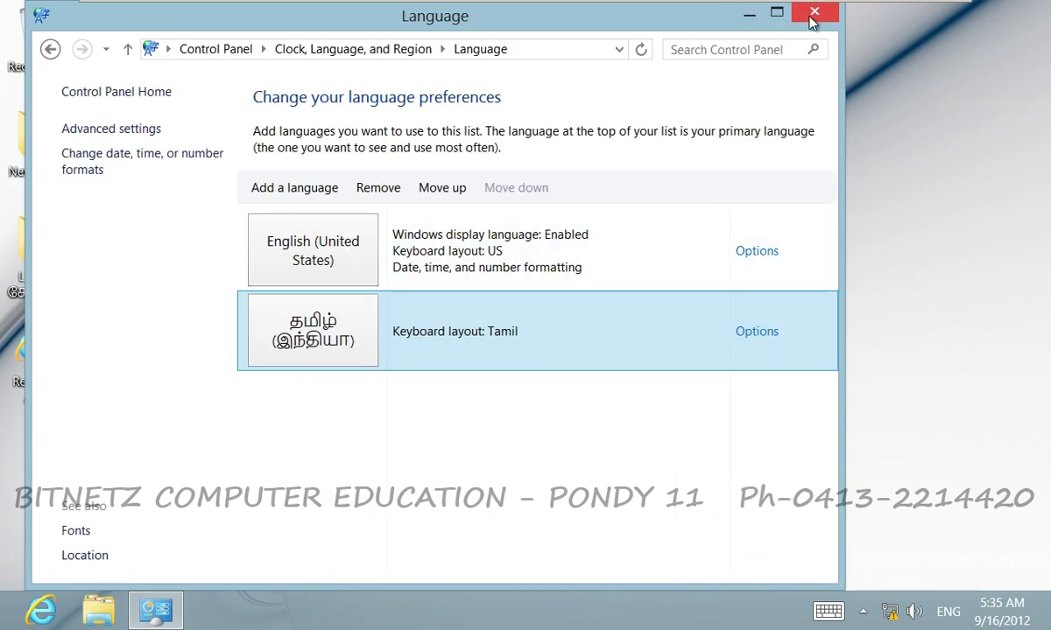
pyautogui.click(809, 18)
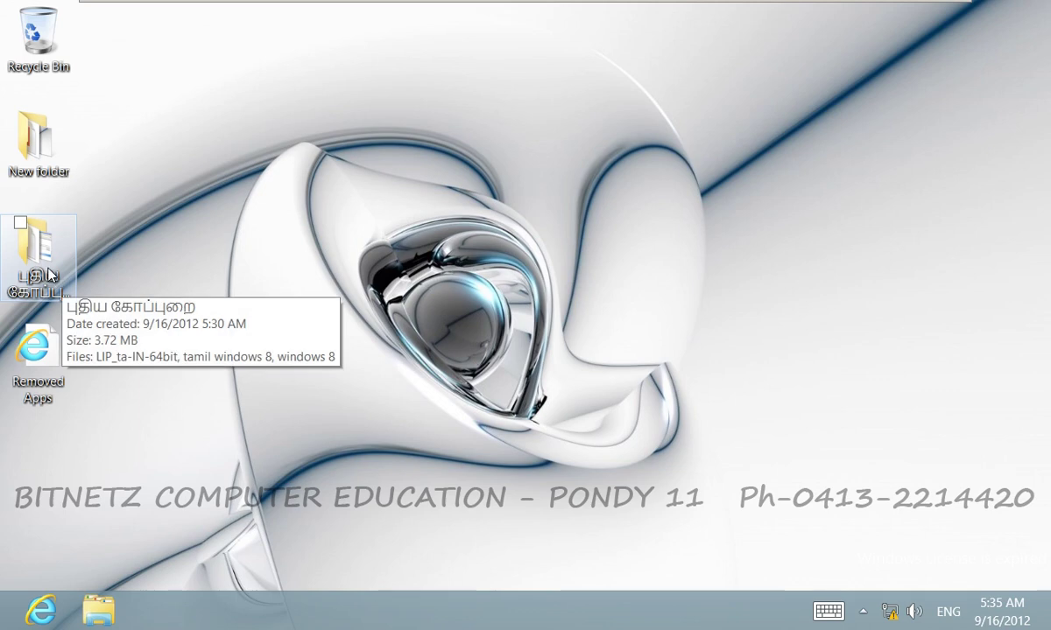
# Open the desktop folder and inspect the windows 8 image file's actions.
pyautogui.click(50, 274)
pyautogui.doubleClick(50, 274)
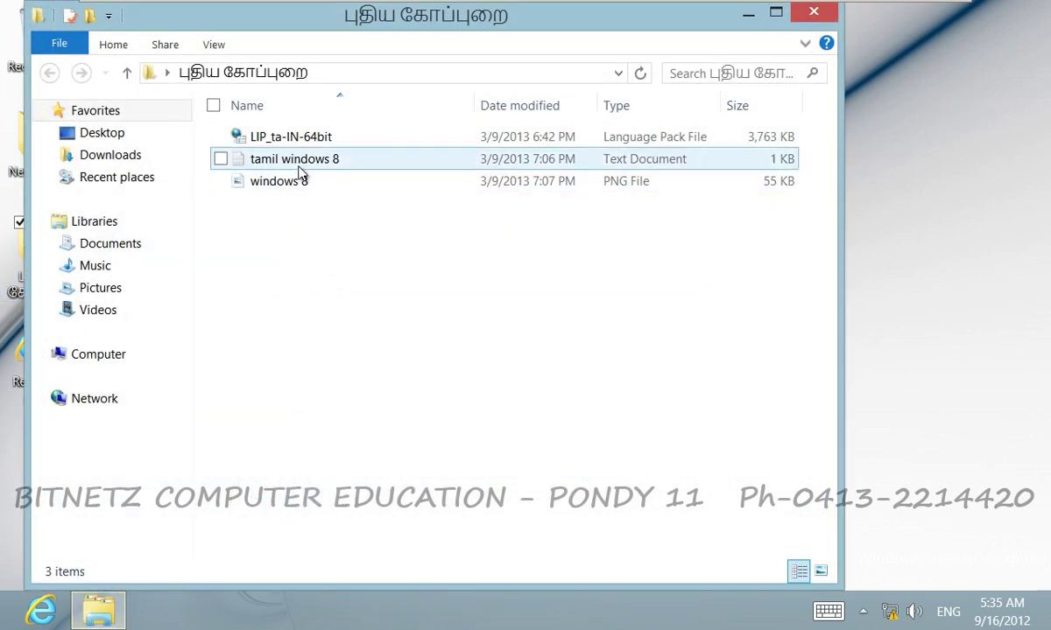
pyautogui.click(293, 185)
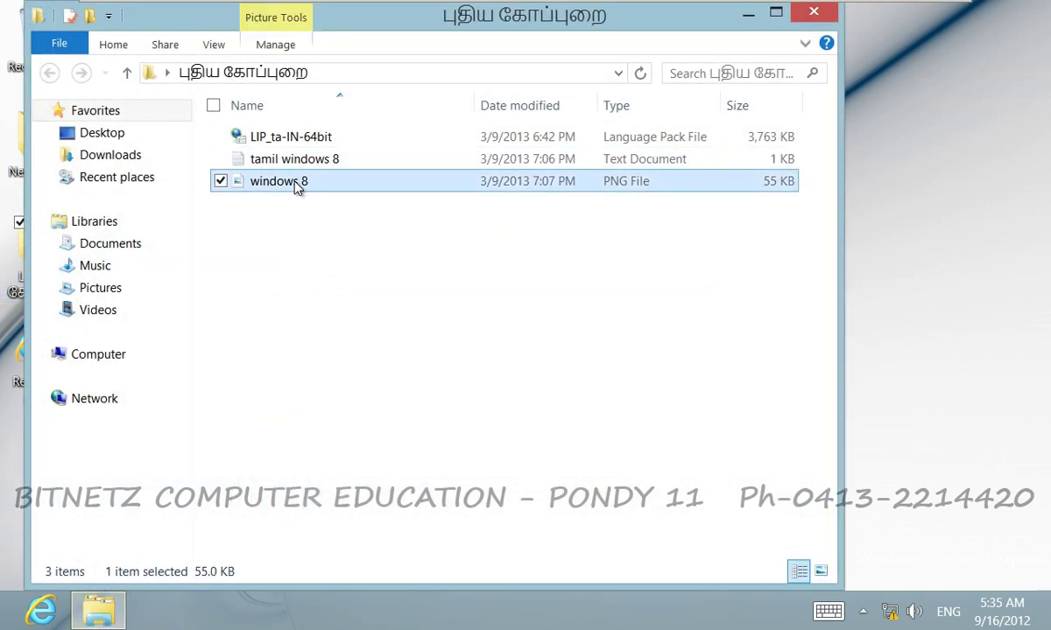
pyautogui.rightClick(273, 185)
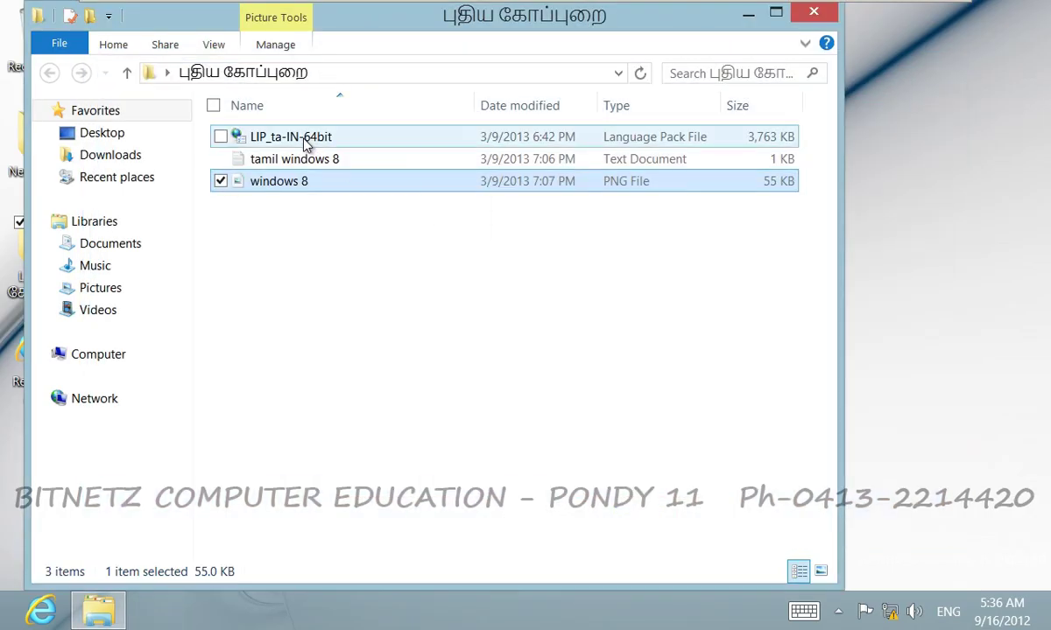
# Install the LIP_ta-IN-64bit language pack from its right-click menu.
pyautogui.click(305, 144)
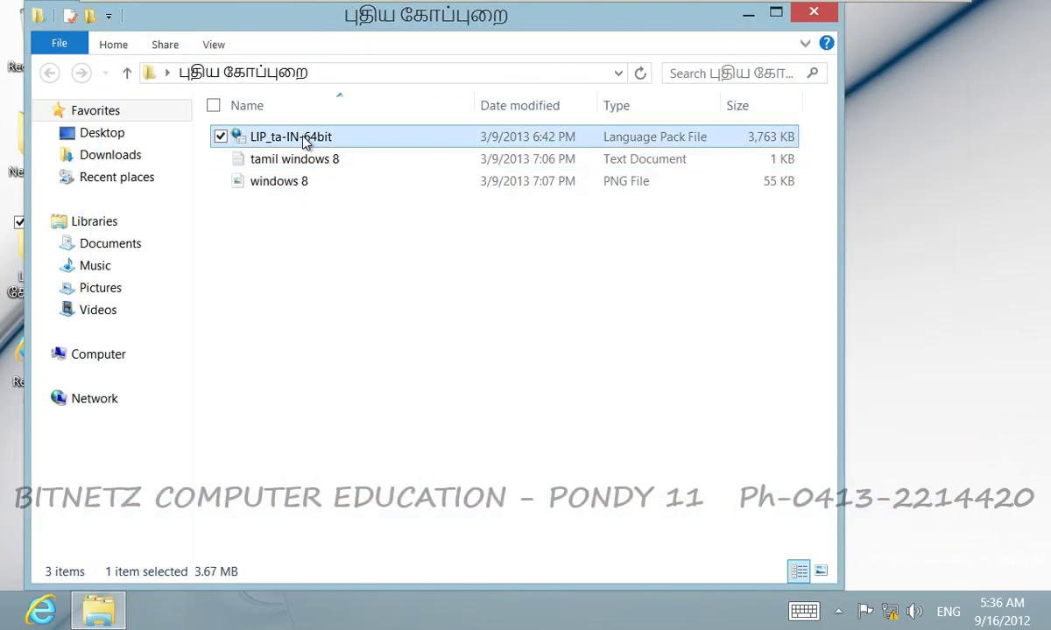
pyautogui.rightClick(304, 140)
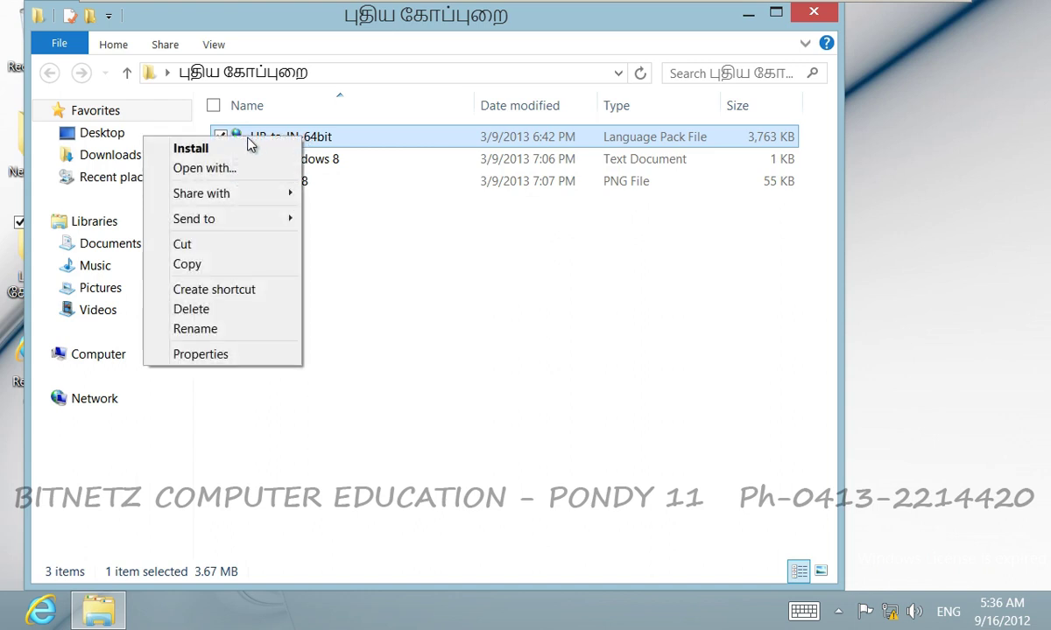
pyautogui.click(191, 149)
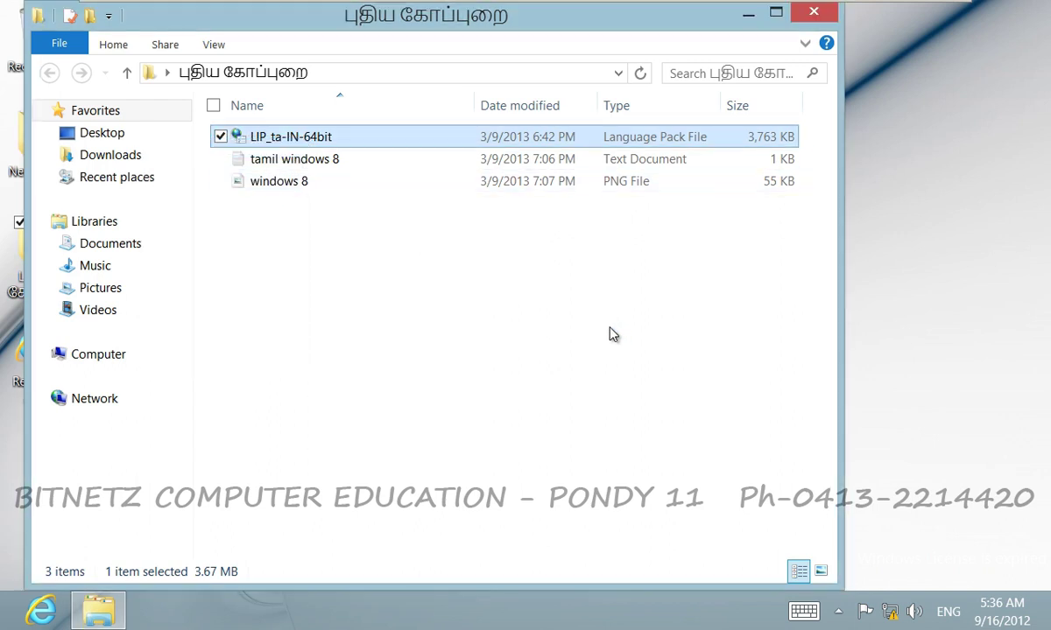
# Select Tamil in the installer and accept the license terms.
pyautogui.click(377, 285)
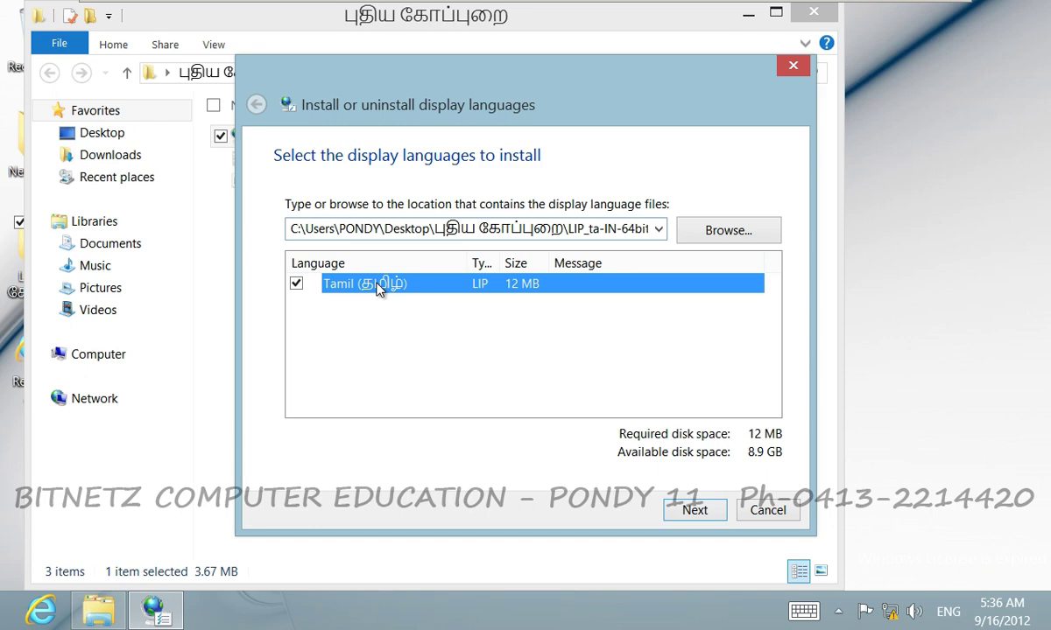
pyautogui.click(695, 508)
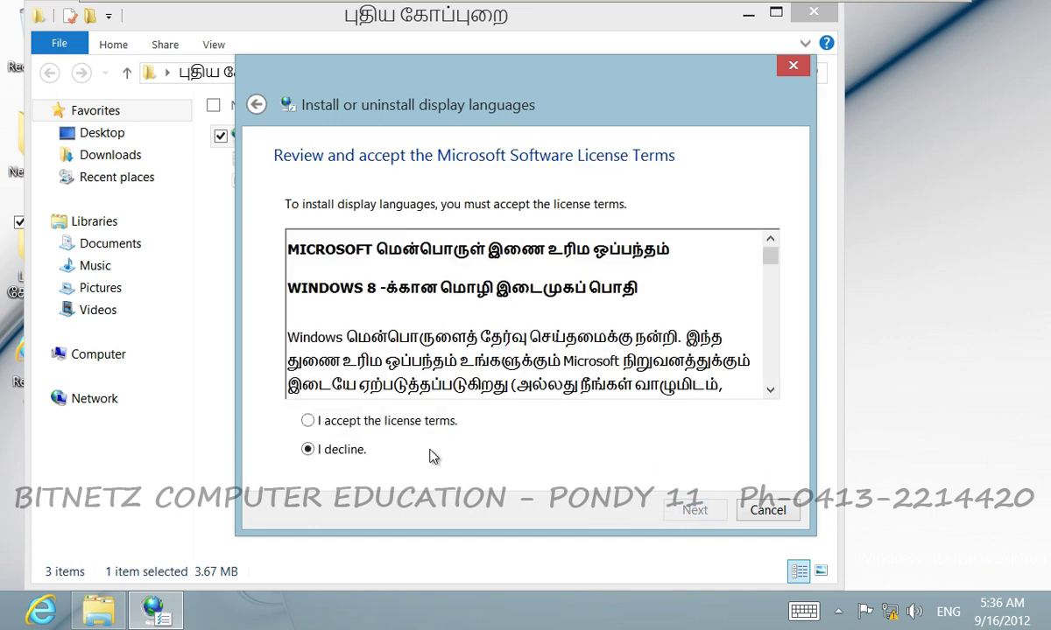
pyautogui.click(309, 421)
pyautogui.click(693, 510)
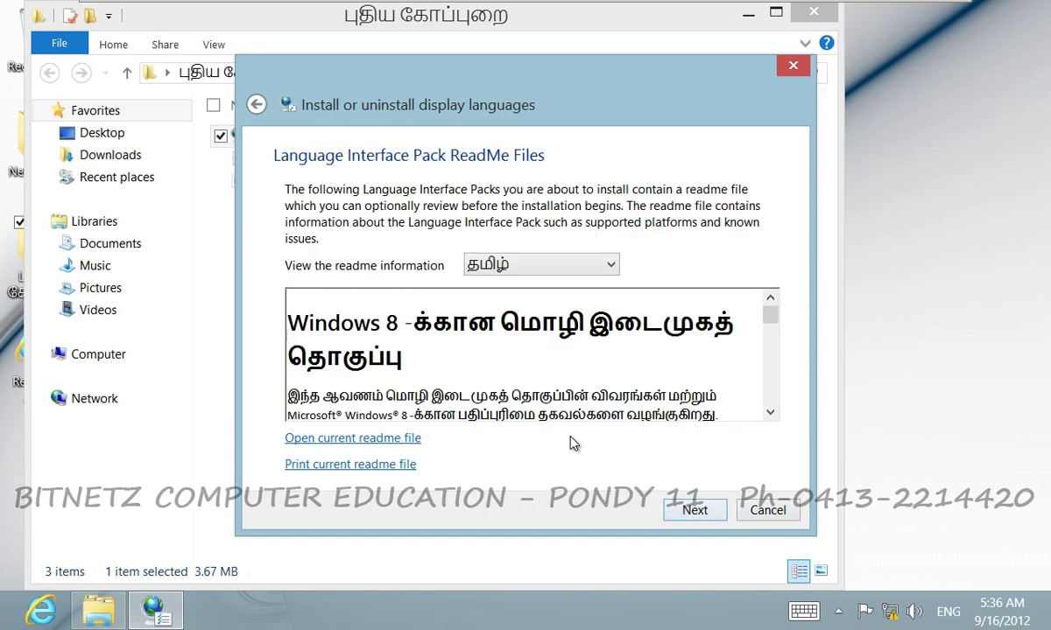
# Install the Tamil display language, then close the wizard and the folder window.
pyautogui.click(696, 512)
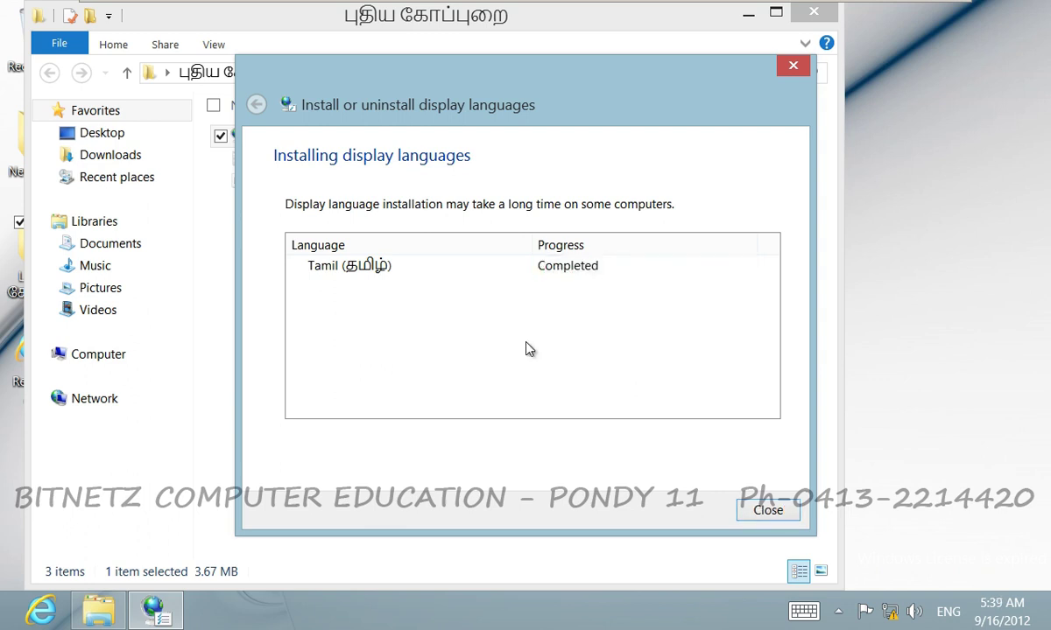
pyautogui.click(764, 510)
pyautogui.click(816, 19)
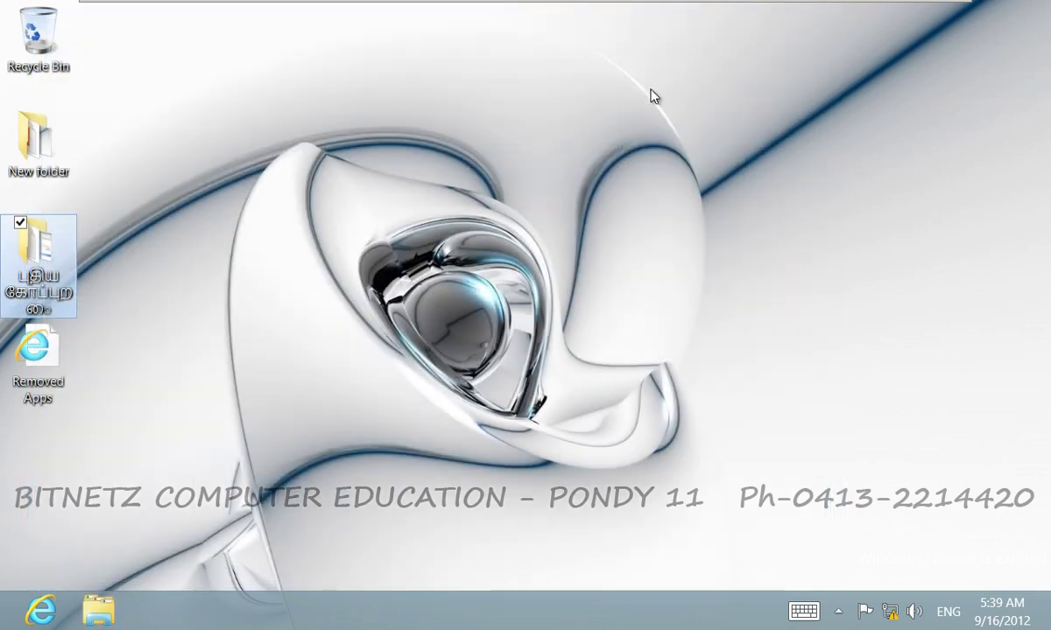
# Search 'control' from Start and open Control Panel.
pyautogui.press('super')
pyautogui.write('controlcon')
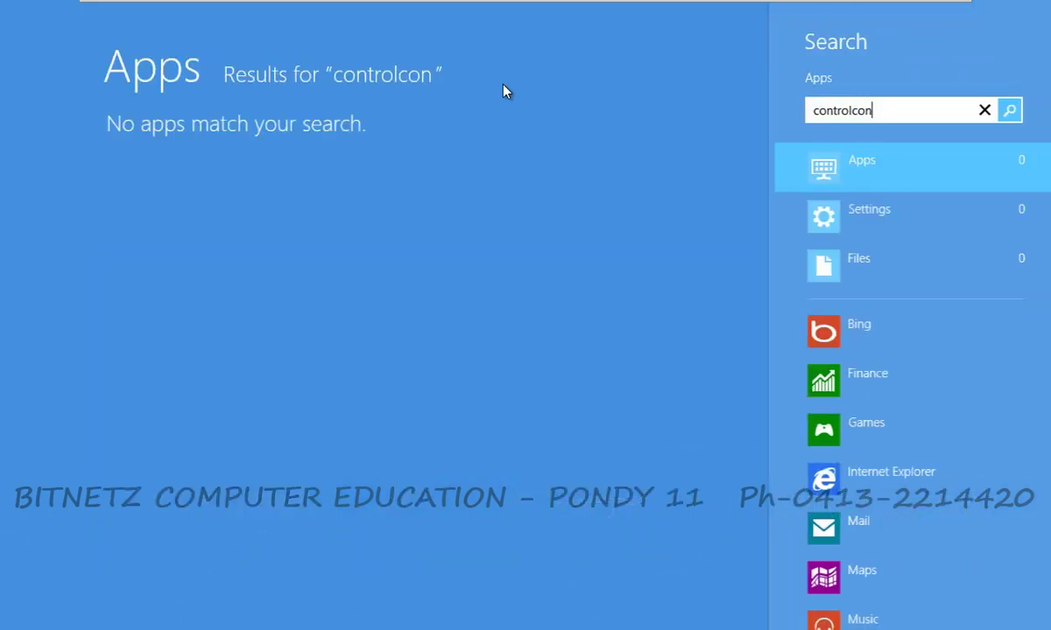
pyautogui.write('tr')
pyautogui.press('BackSpace')
pyautogui.press('BackSpace')
pyautogui.press('BackSpace')
pyautogui.press('BackSpace')
pyautogui.press('BackSpace')
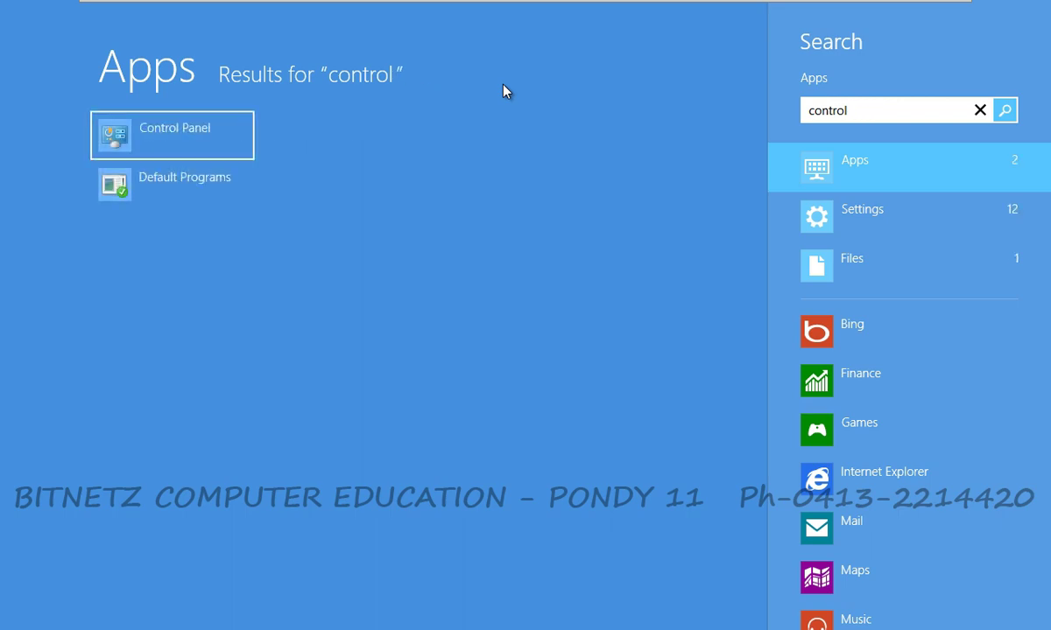
pyautogui.click(186, 133)
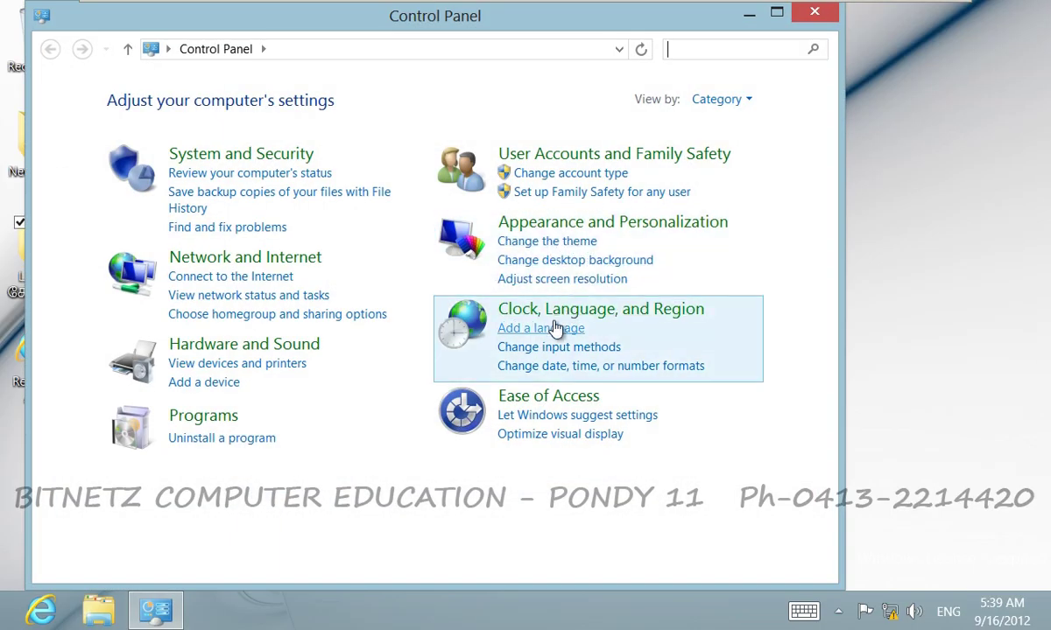
# Make Tamil (India) the primary language and choose to log off later.
pyautogui.click(562, 311)
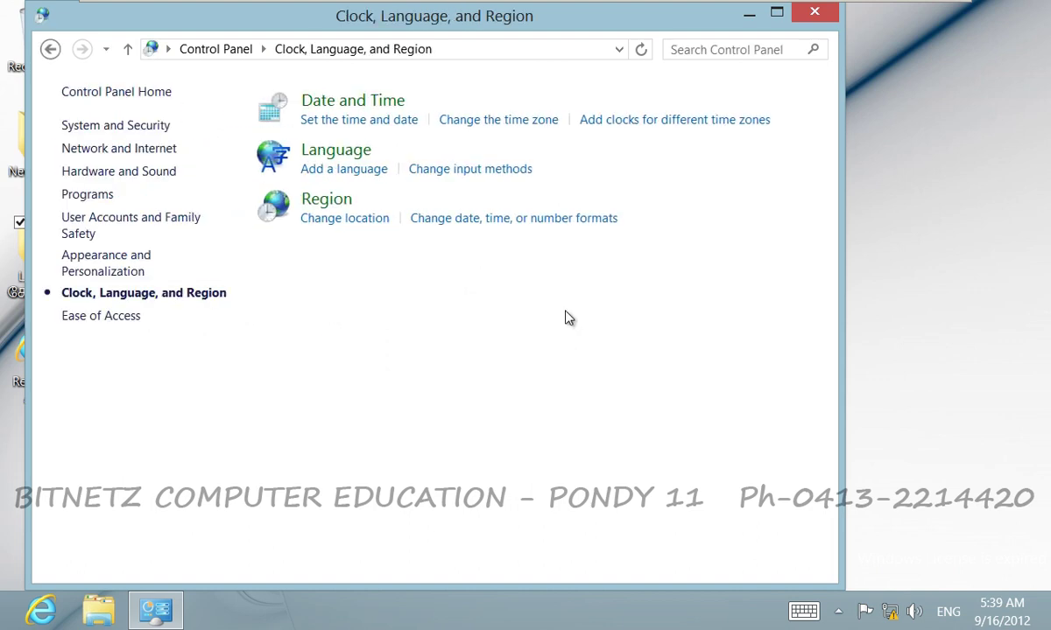
pyautogui.click(361, 179)
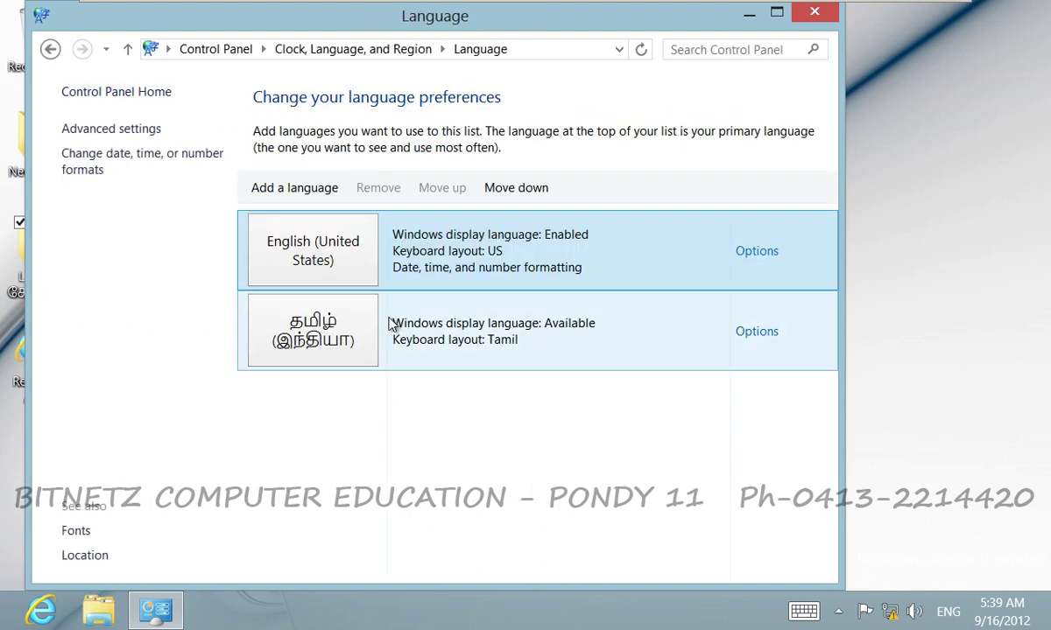
pyautogui.click(761, 338)
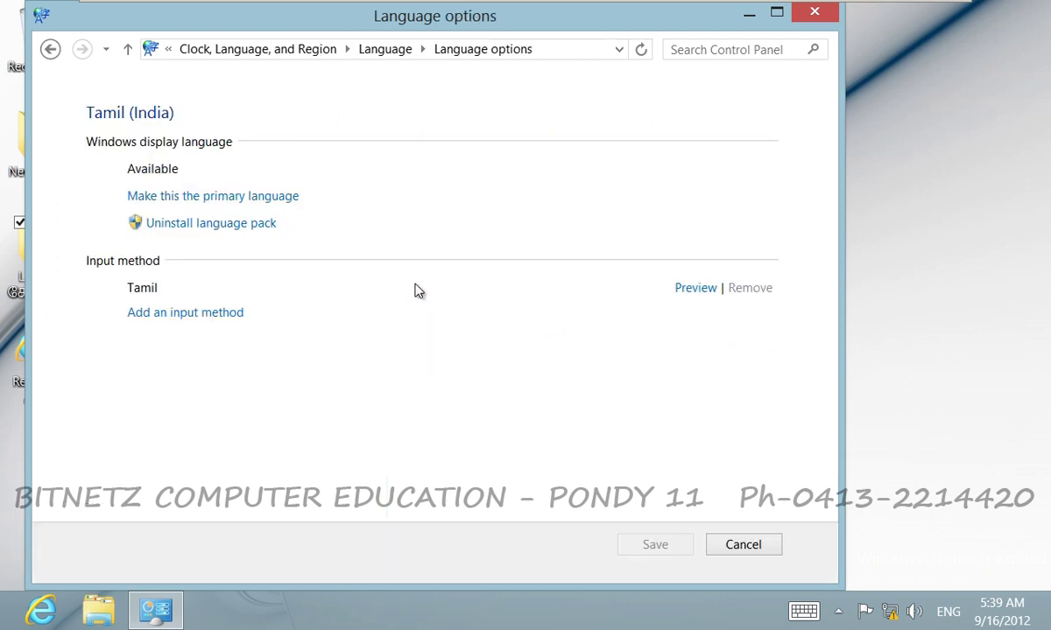
pyautogui.click(263, 201)
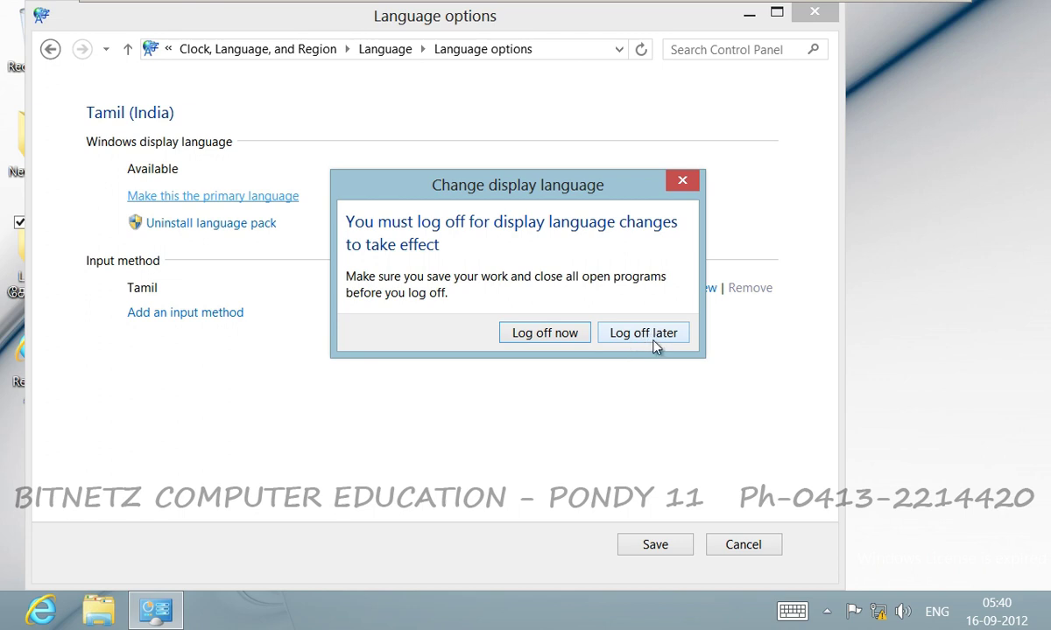
pyautogui.click(648, 334)
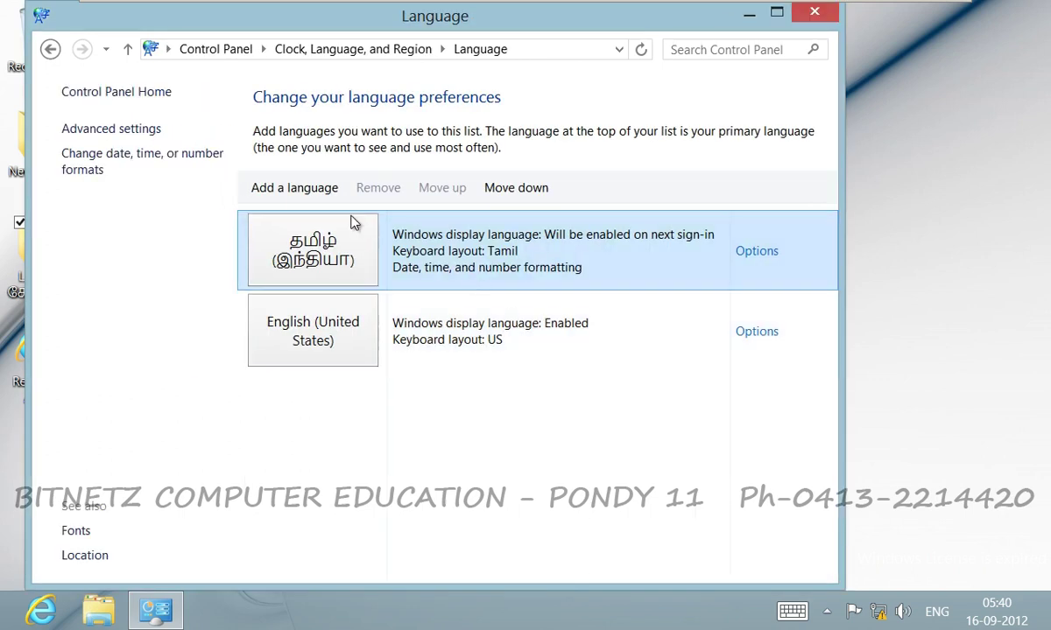
# In Advanced settings, override the display language with Tamil and open the welcome-screen settings.
pyautogui.click(129, 131)
pyautogui.click(235, 227)
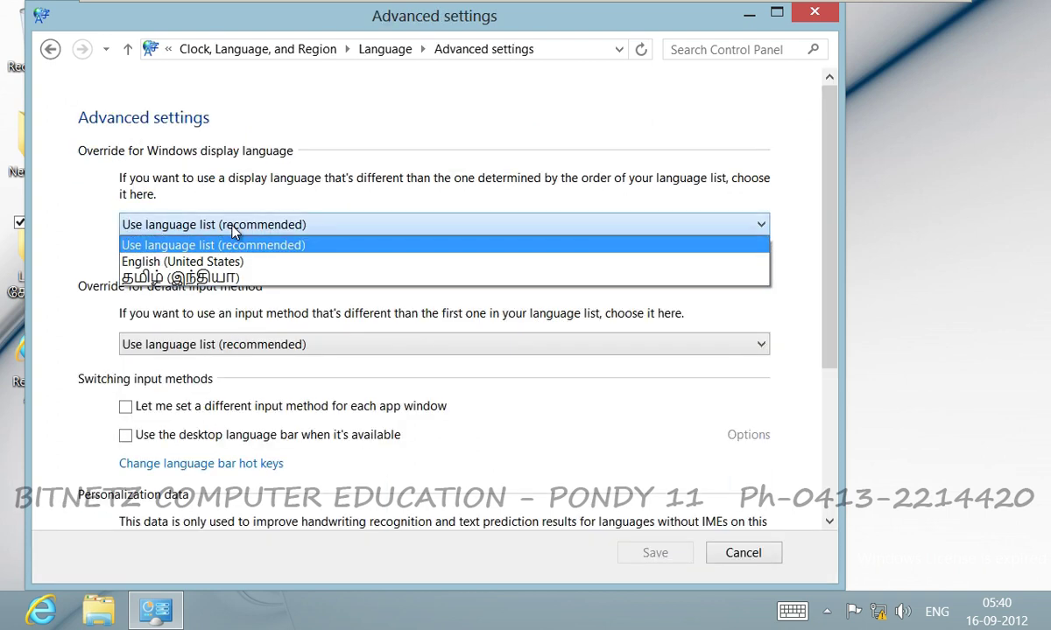
pyautogui.click(235, 280)
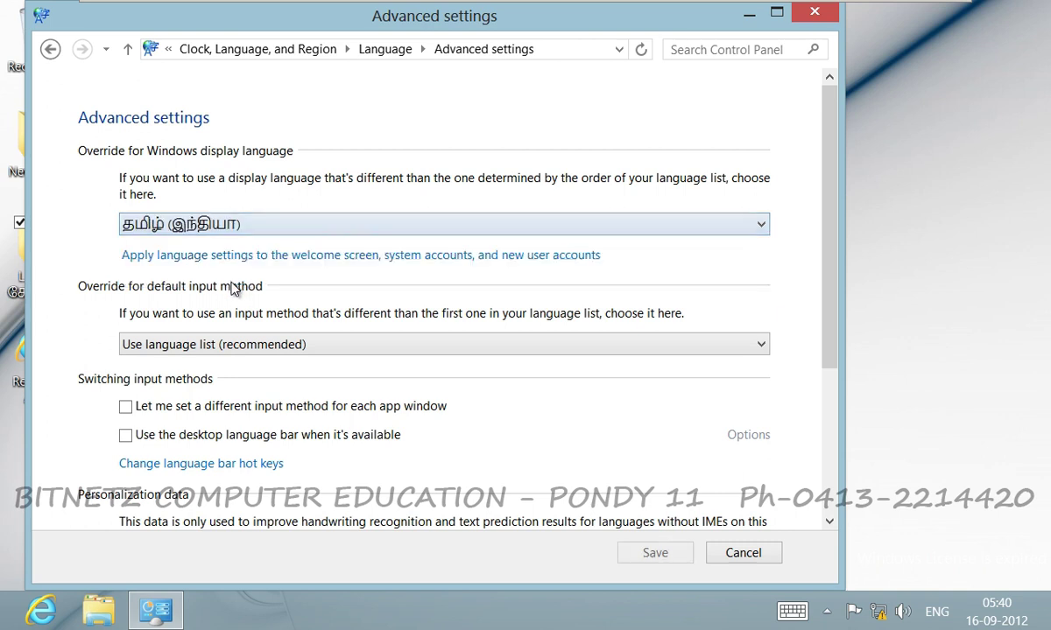
pyautogui.click(356, 256)
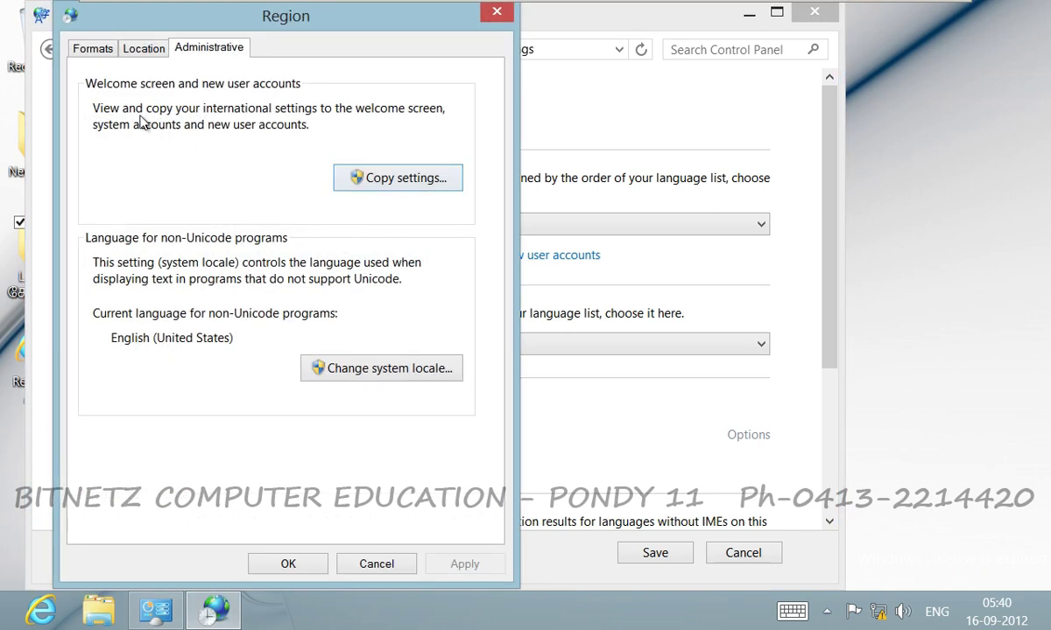
# Tick copying settings to the welcome screen, system accounts and new user accounts.
pyautogui.click(400, 181)
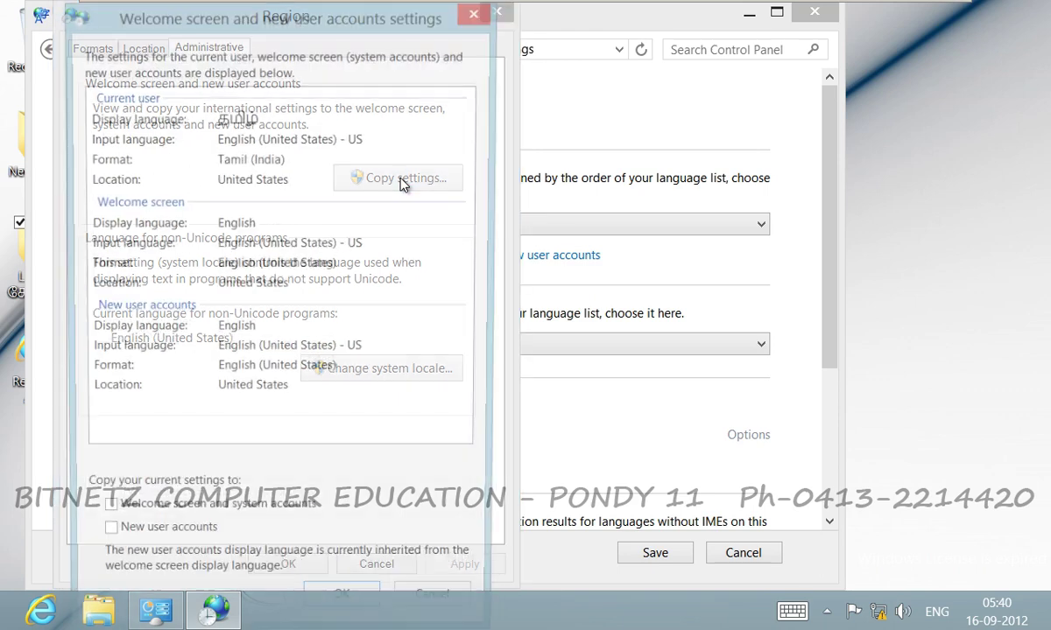
pyautogui.click(103, 517)
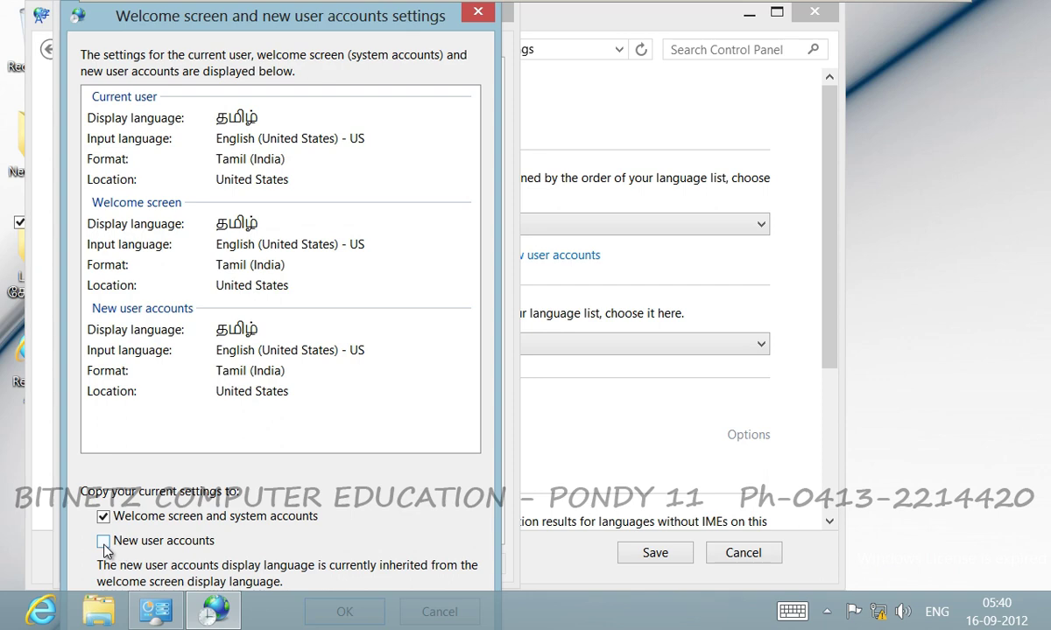
pyautogui.click(103, 542)
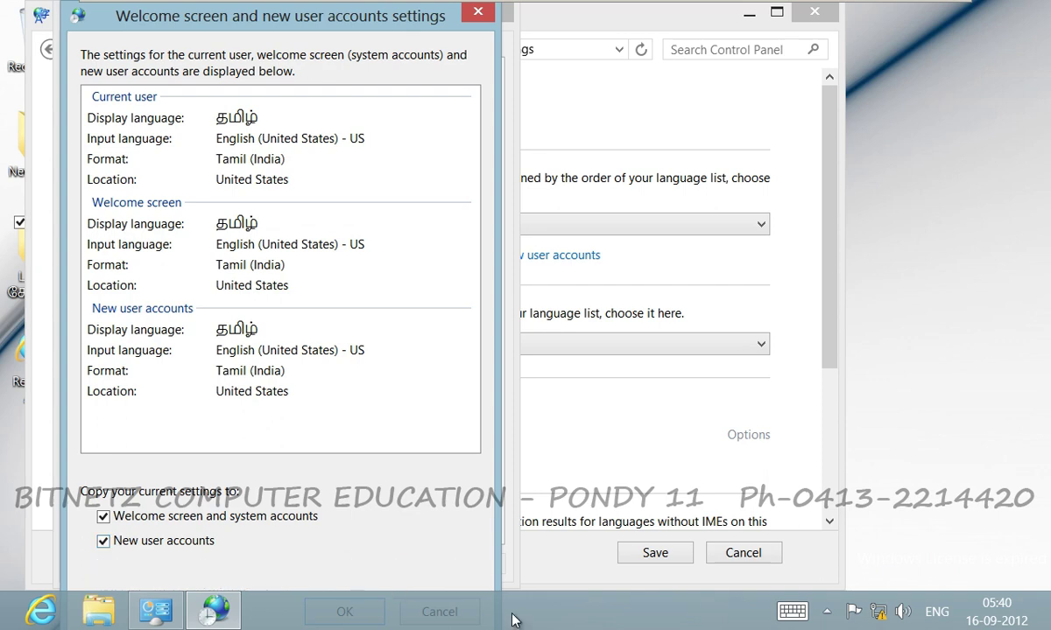
# Turn on taskbar auto-hide, confirm the copied settings, and restart Windows.
pyautogui.rightClick(482, 602)
pyautogui.click(508, 567)
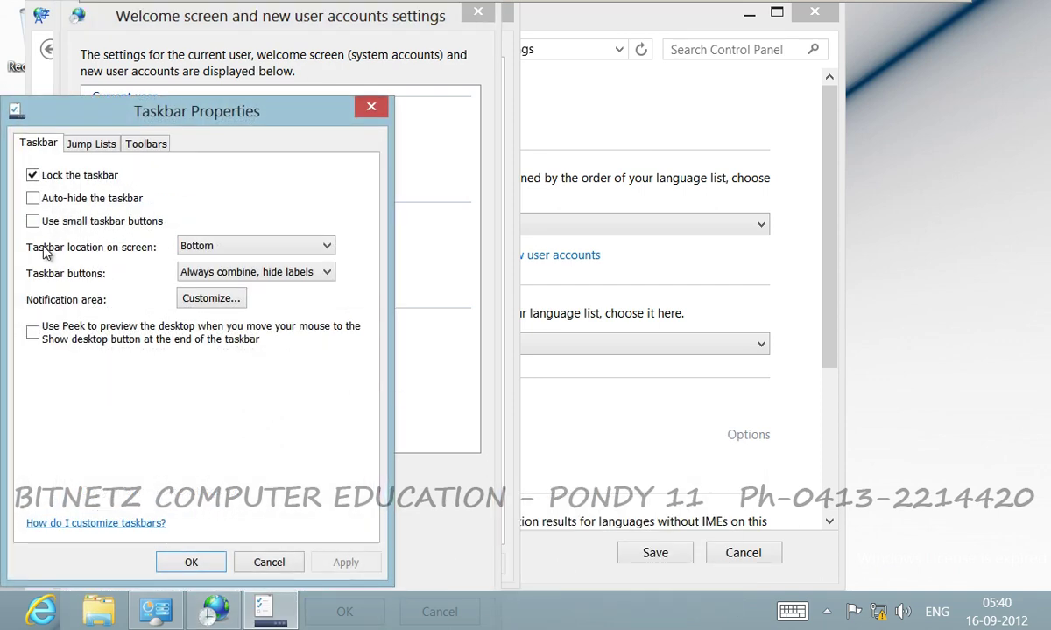
pyautogui.click(33, 198)
pyautogui.click(191, 561)
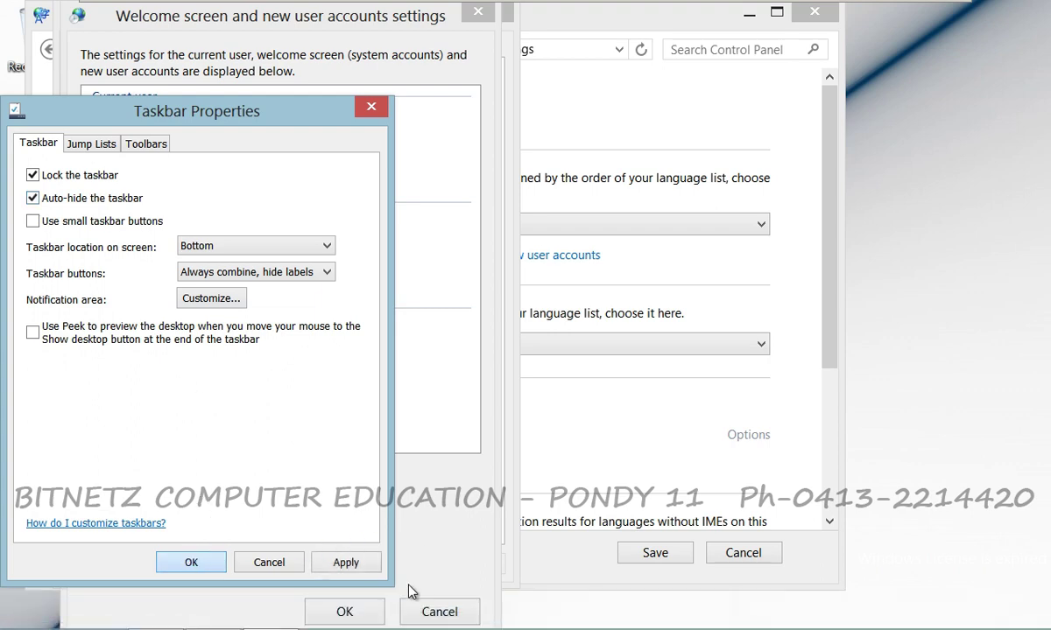
pyautogui.click(345, 613)
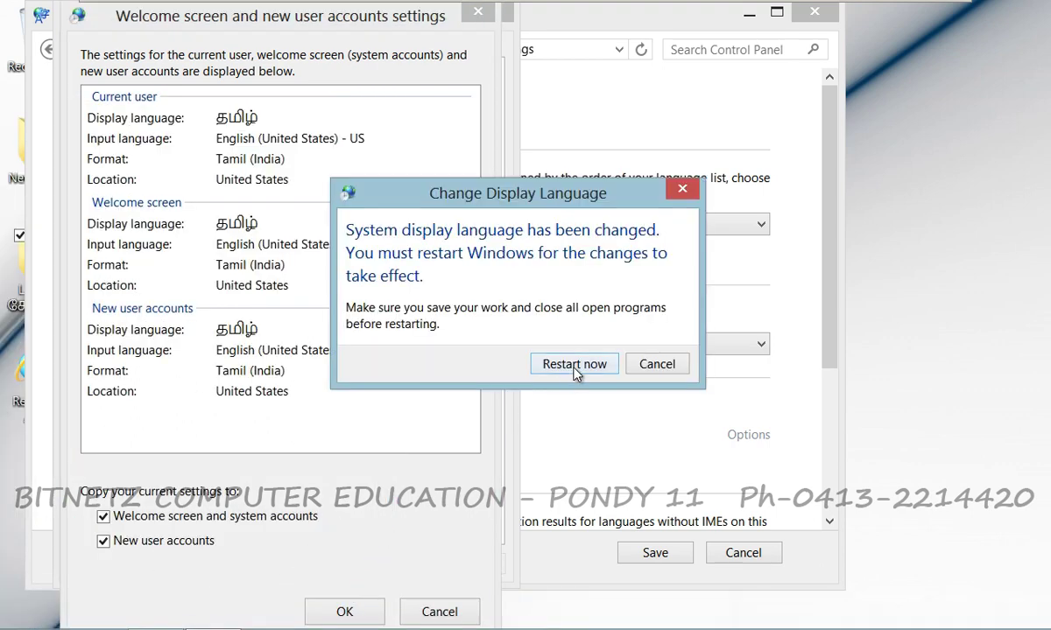
pyautogui.click(577, 366)
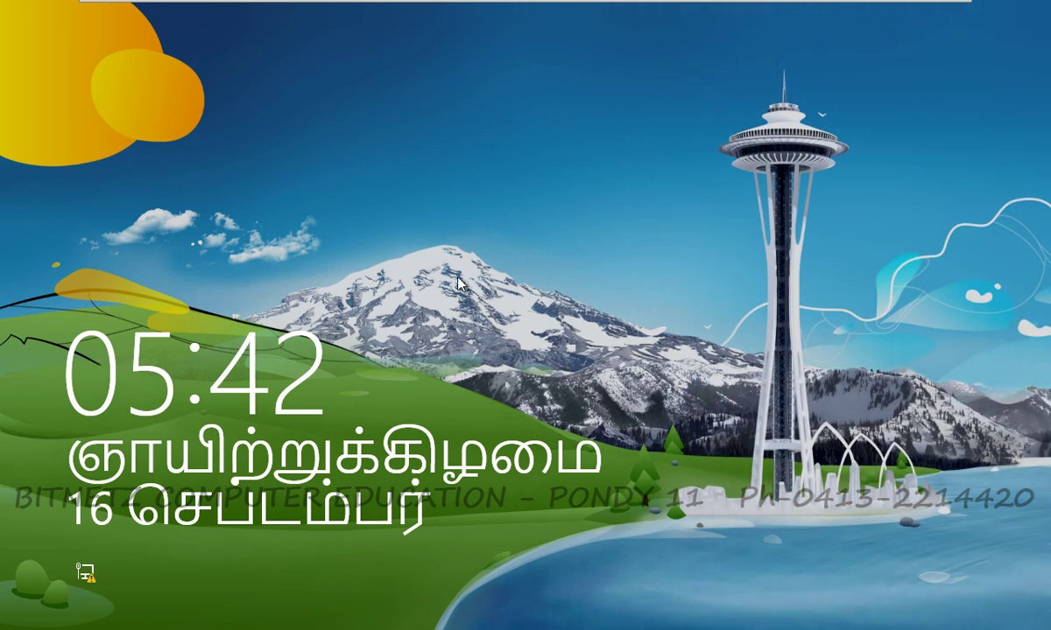
# Sign in using the English (United States) keyboard and the account password, then go to the desktop.
pyautogui.click(575, 306)
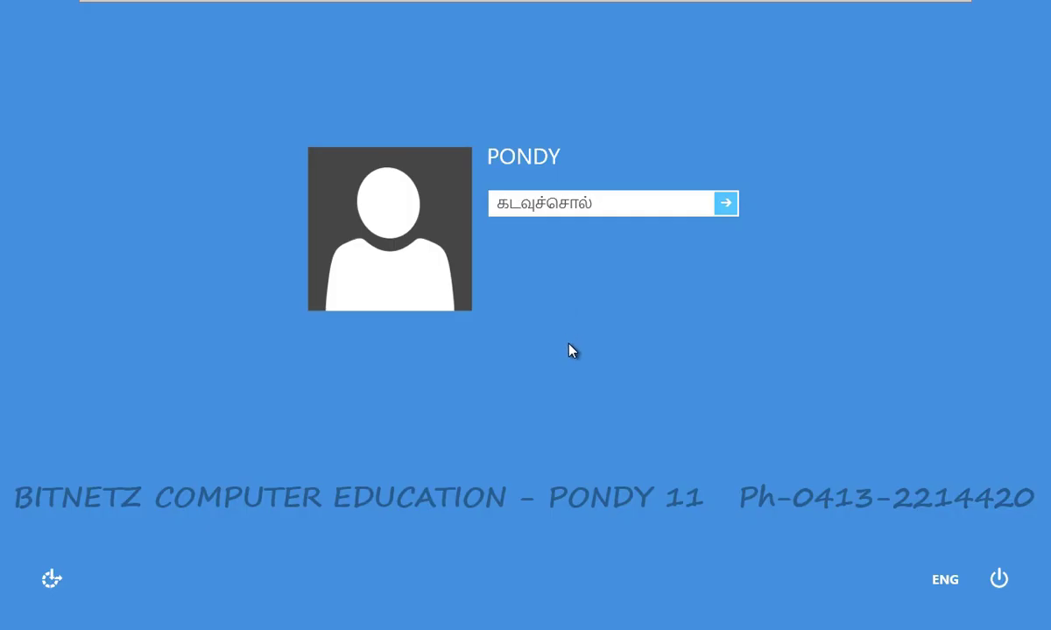
pyautogui.click(942, 583)
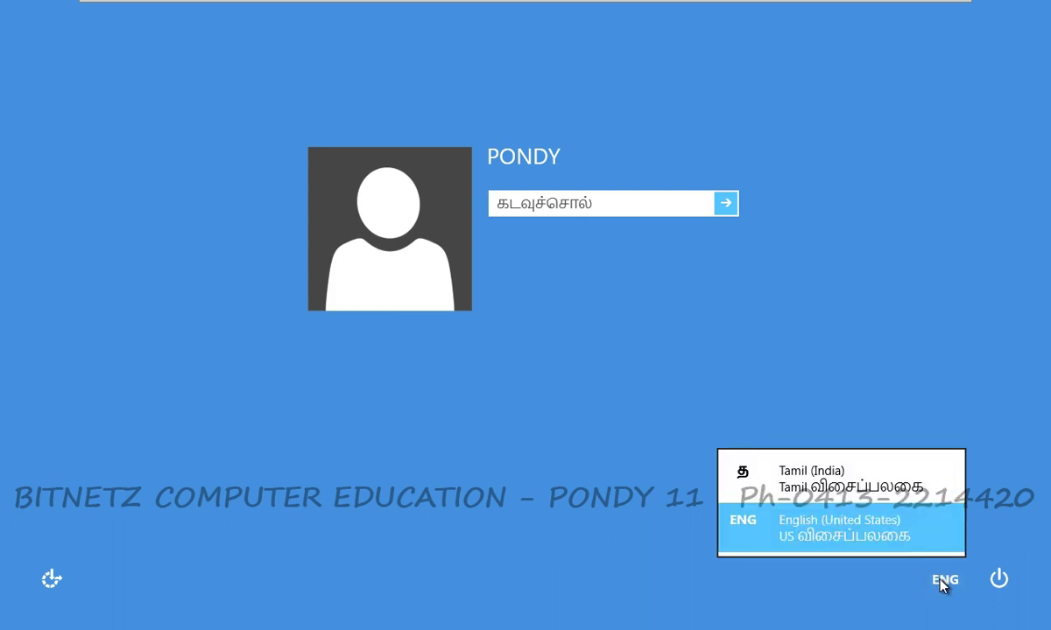
pyautogui.click(849, 536)
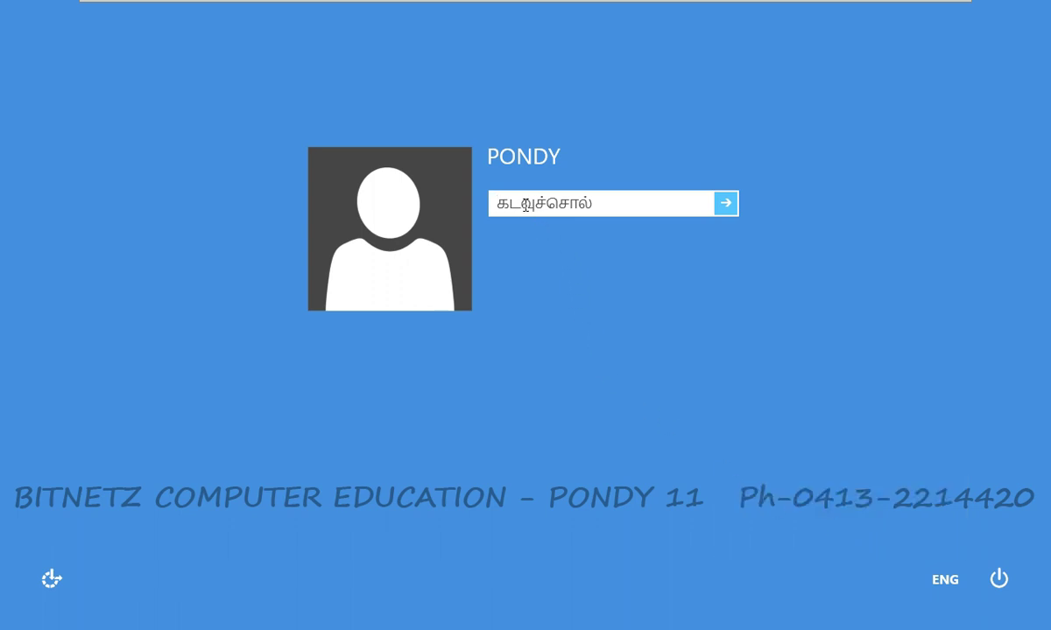
pyautogui.write('12345')
pyautogui.press('Return')
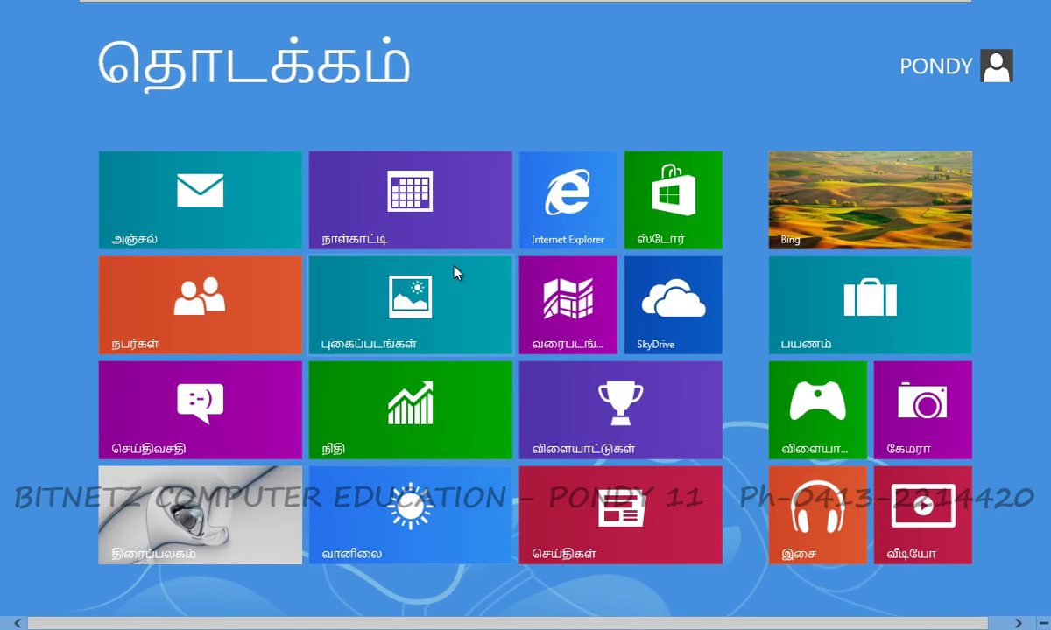
pyautogui.click(186, 523)
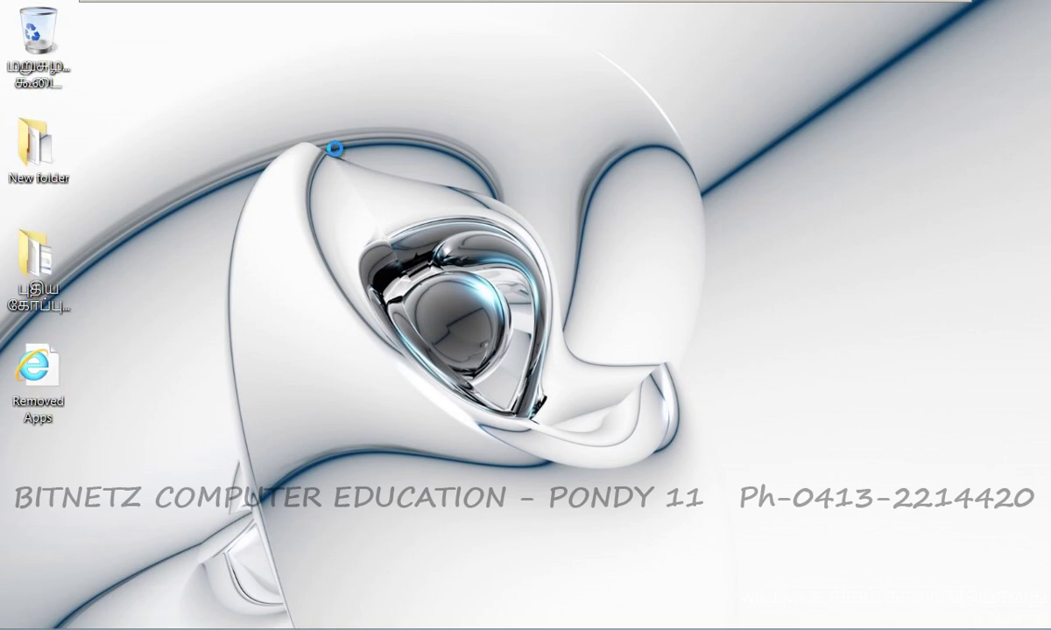
# Open File Explorer, dismiss its context menu, and close the Libraries window with Alt+F4.
pyautogui.click(100, 613)
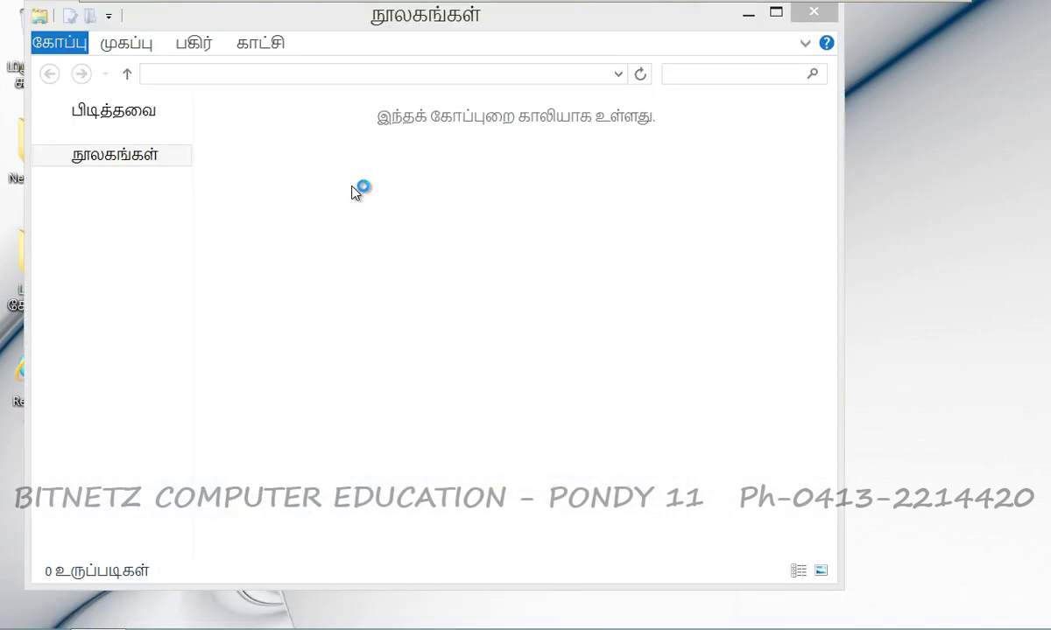
pyautogui.rightClick(373, 304)
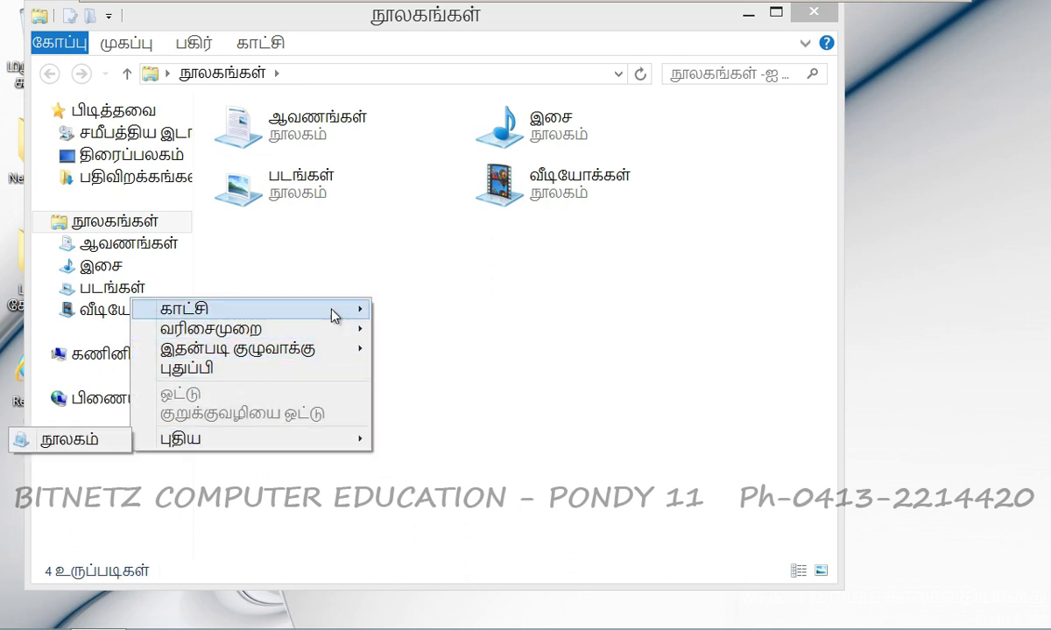
pyautogui.click(734, 328)
pyautogui.hotkey('alt', 'F4')
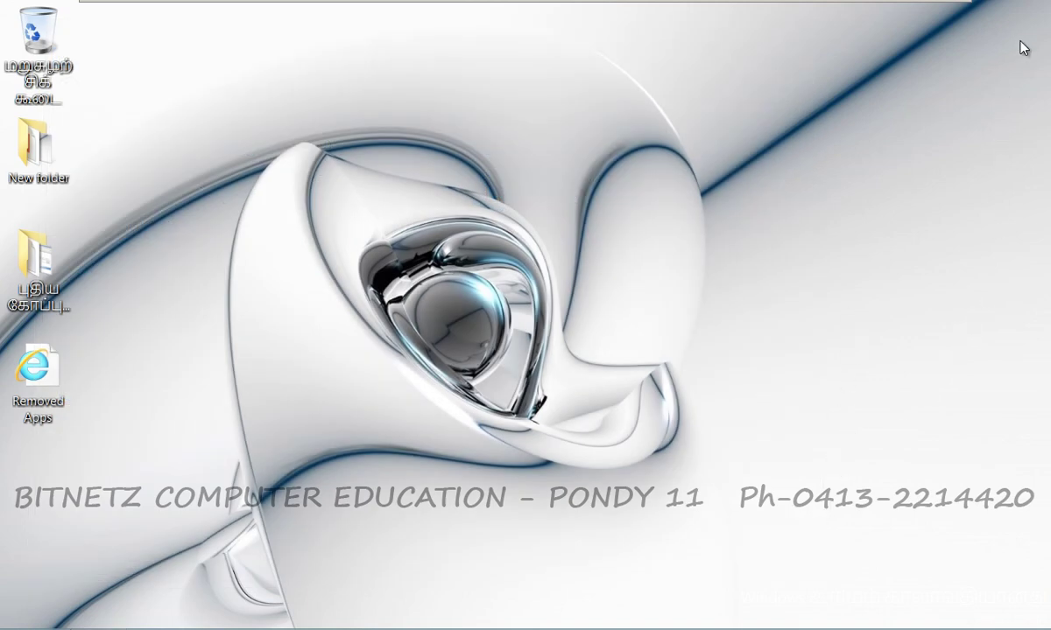
# Bring up the full Apps list and scroll right until WordPad is visible.
pyautogui.moveTo(1049, 2)
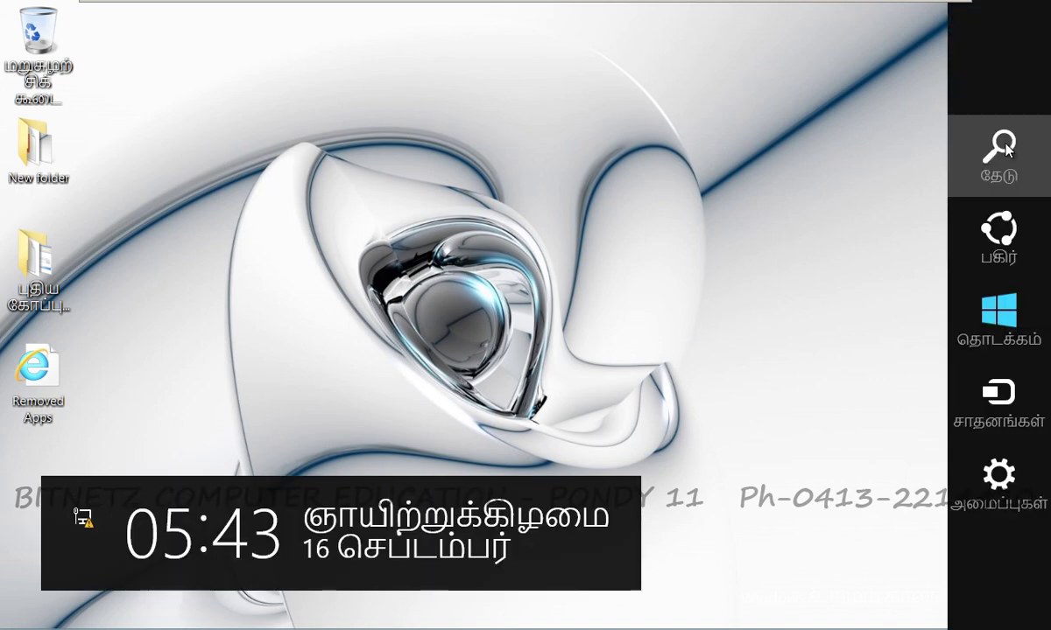
pyautogui.click(998, 146)
pyautogui.click(669, 626)
pyautogui.moveTo(670, 626); pyautogui.dragTo(919, 626)
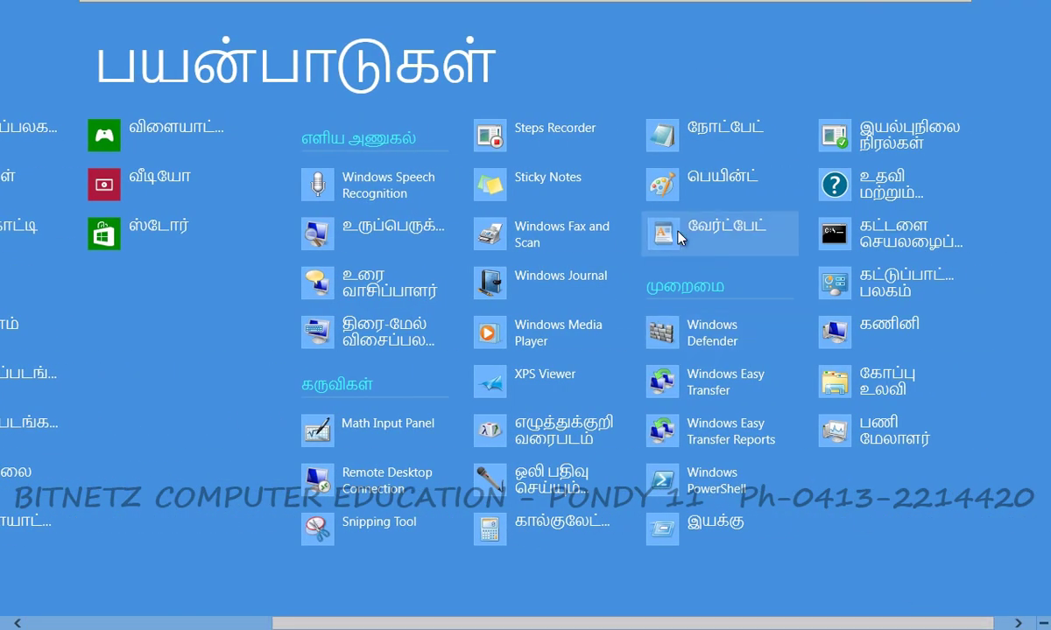
# Launch WordPad, type test text, then switch input to Tamil (India) and type Tamil characters.
pyautogui.click(687, 232)
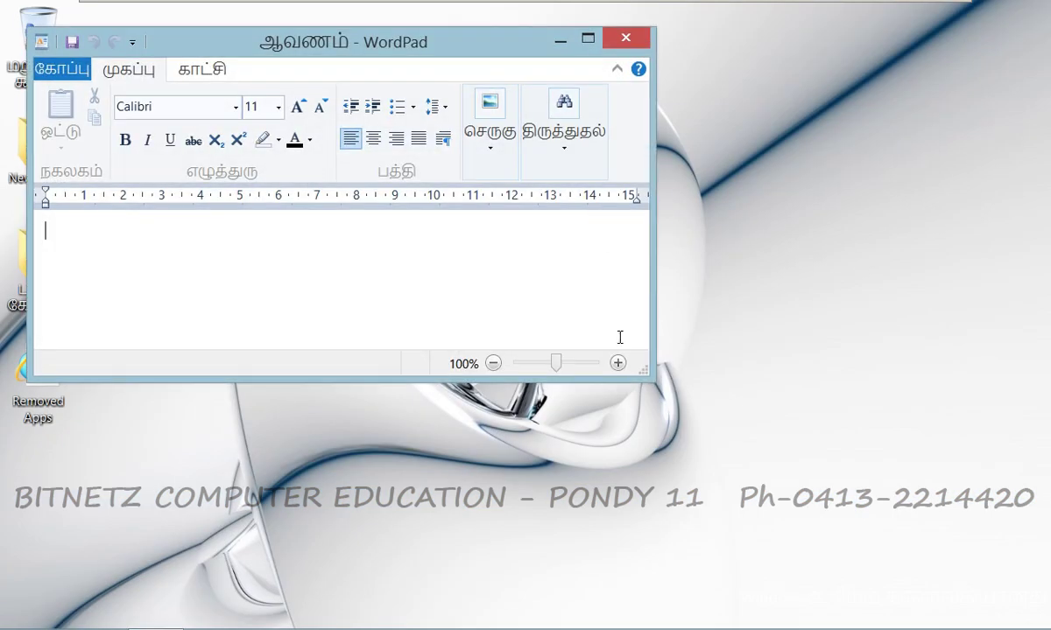
pyautogui.write('k;lk;lk;kj')
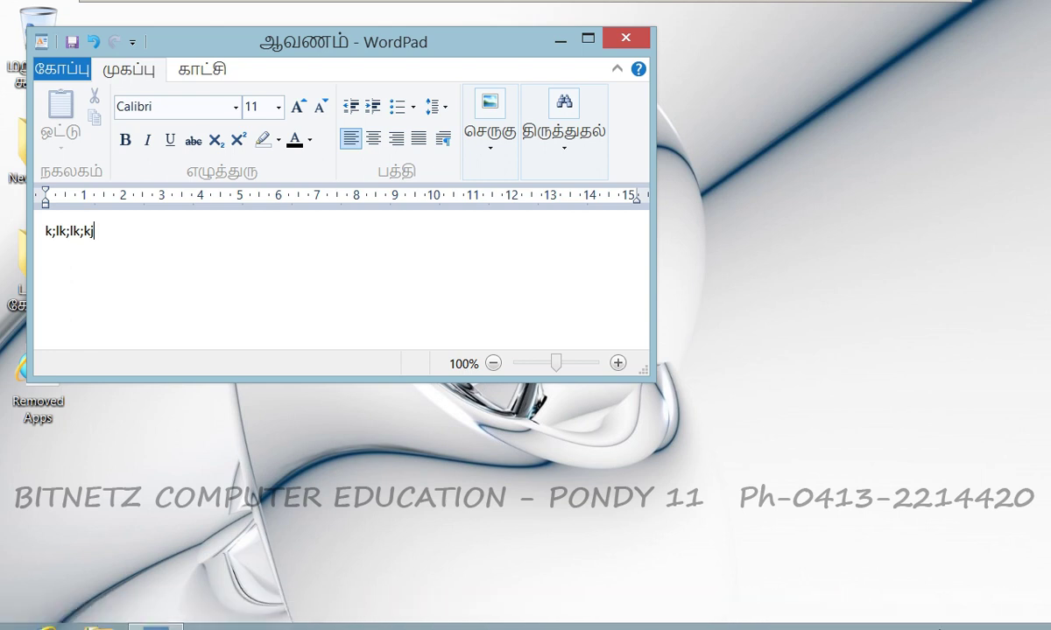
pyautogui.click(943, 614)
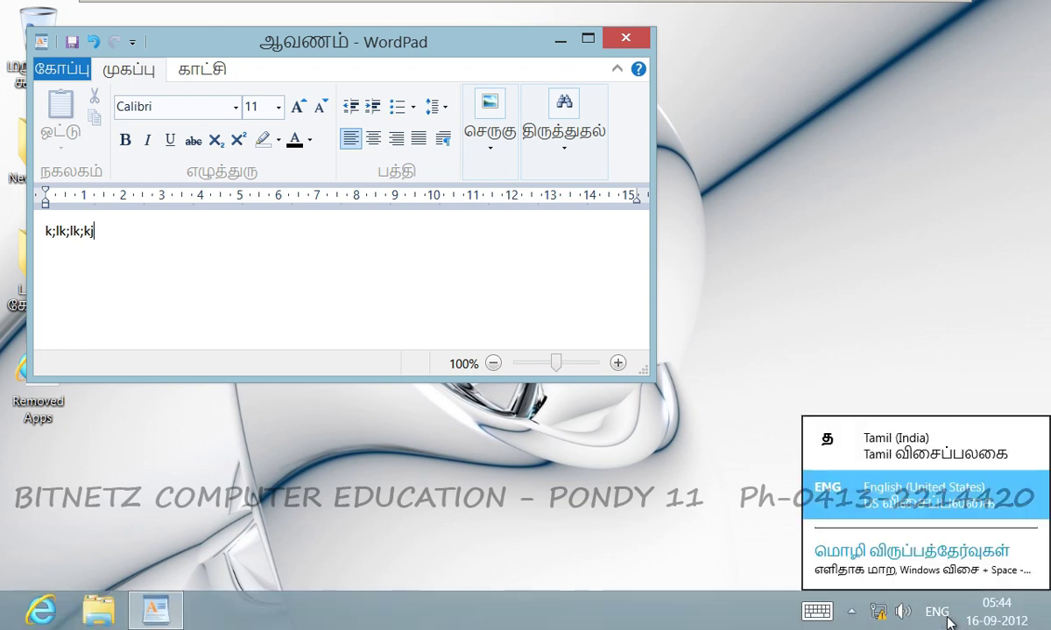
pyautogui.click(876, 445)
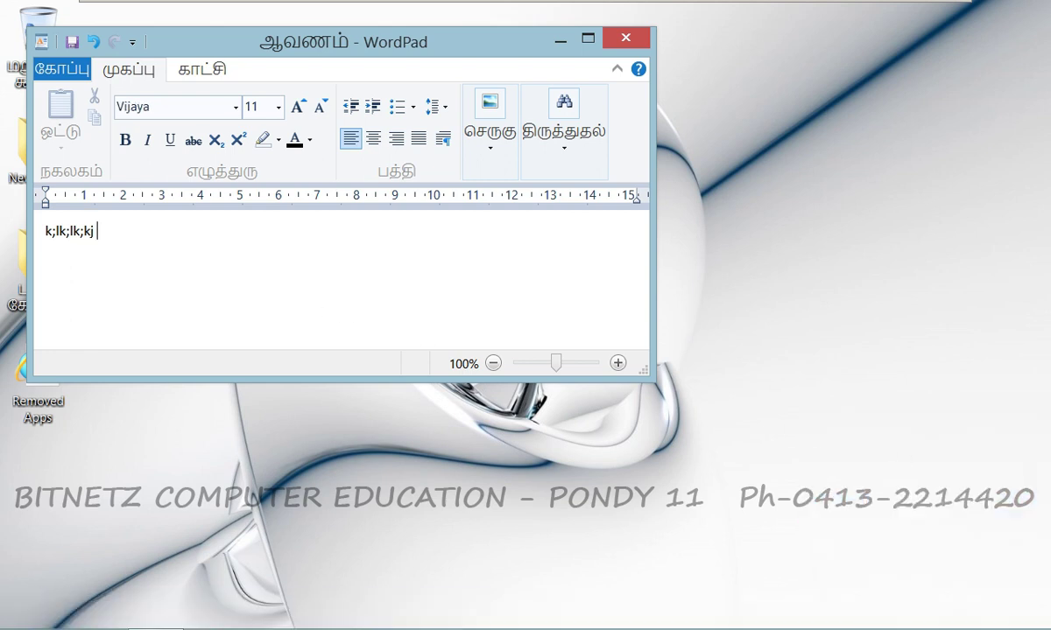
pyautogui.write('சதரரசதரசரச')
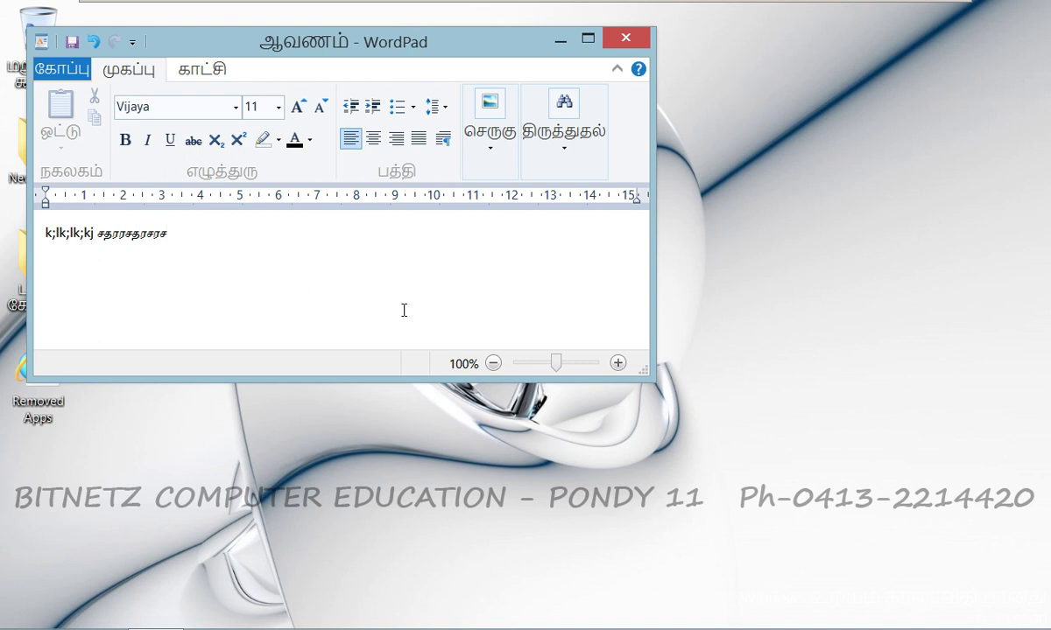
# Close the WordPad test document without saving it.
pyautogui.moveTo(1004, 610)
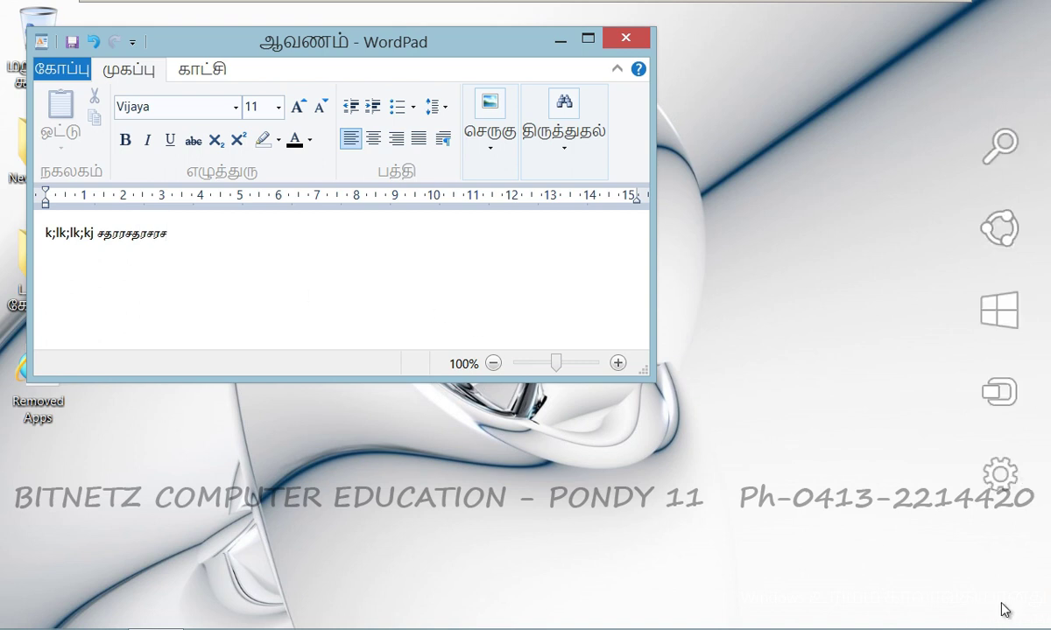
pyautogui.moveTo(1004, 494)
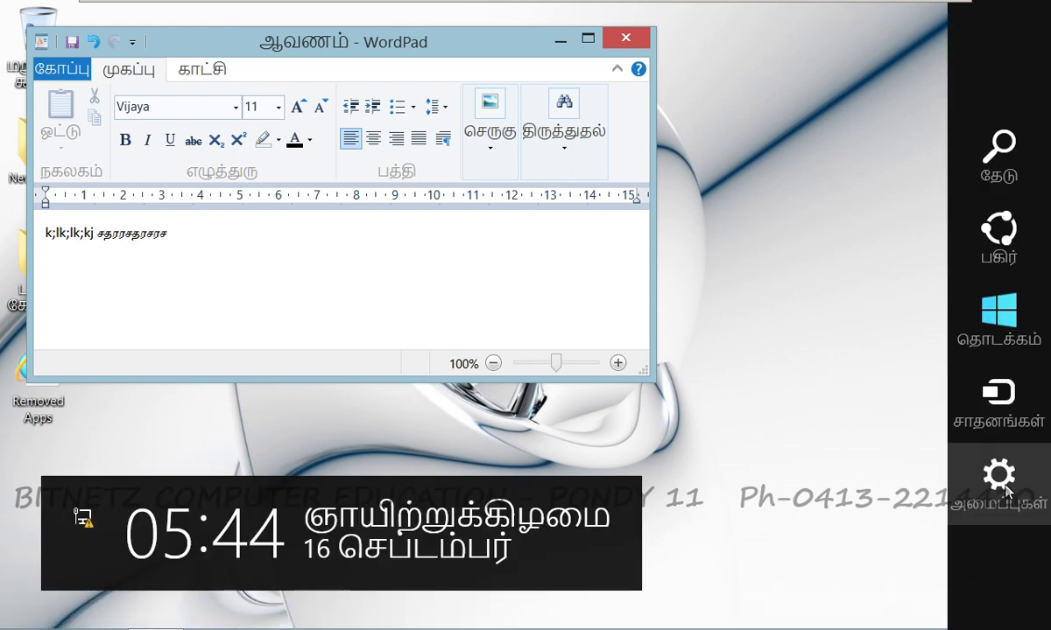
pyautogui.click(1005, 490)
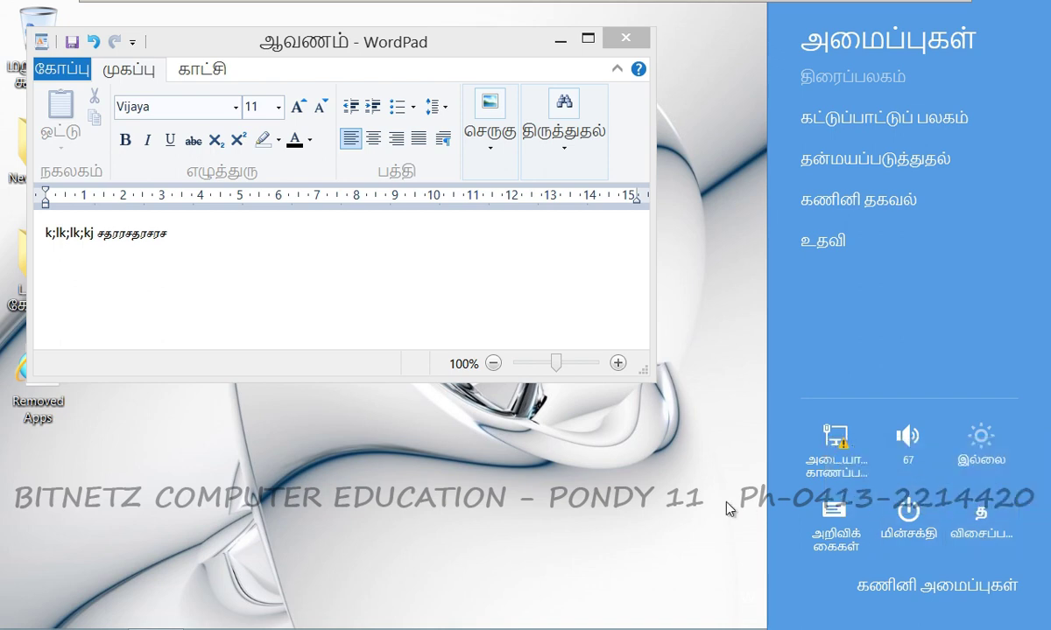
pyautogui.click(589, 456)
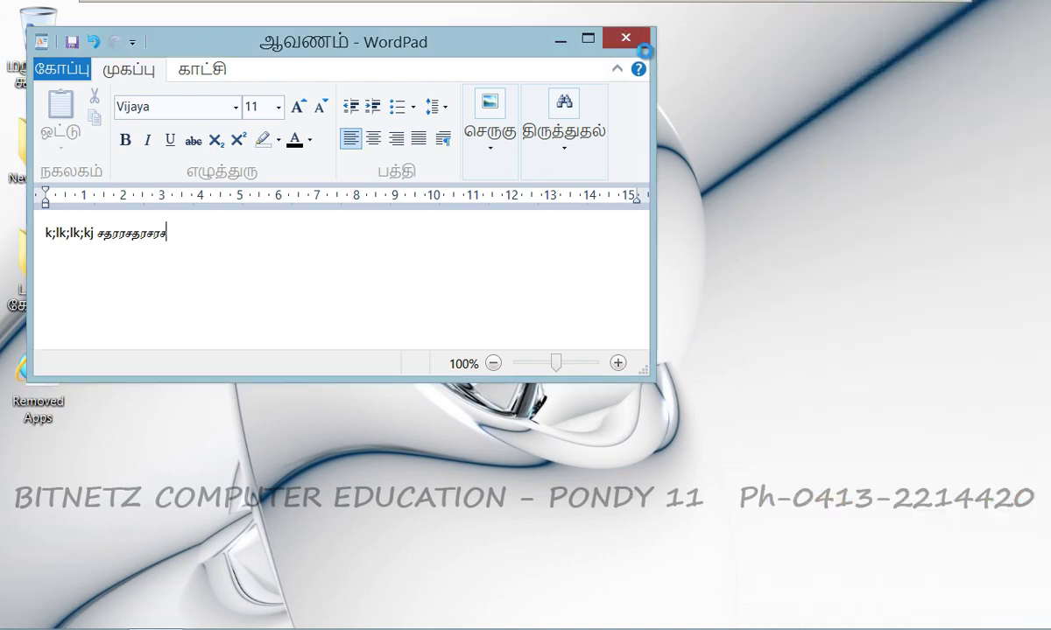
pyautogui.click(624, 39)
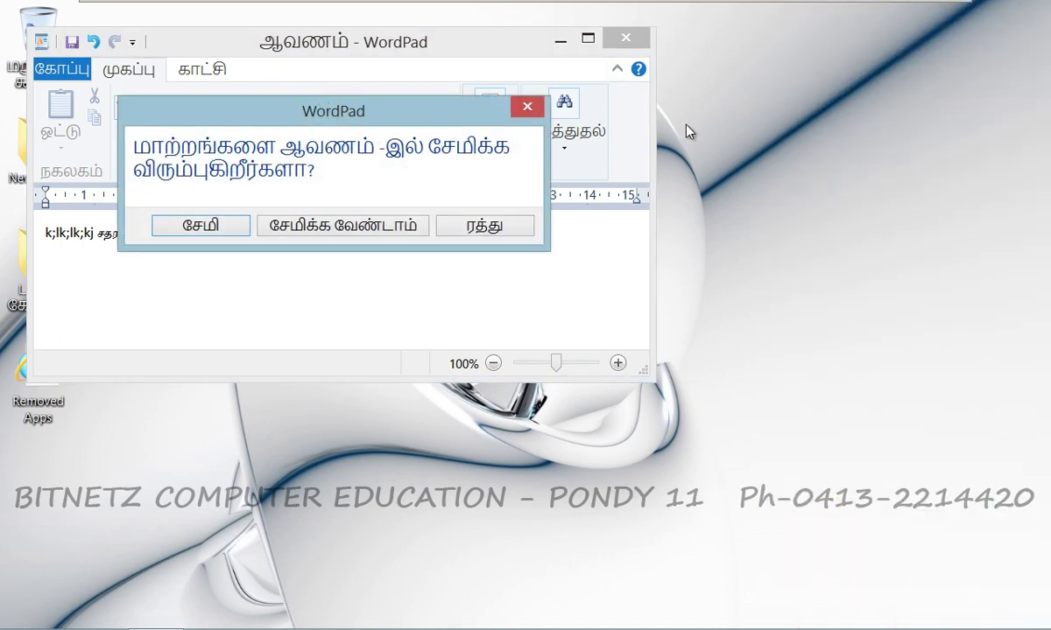
pyautogui.click(315, 227)
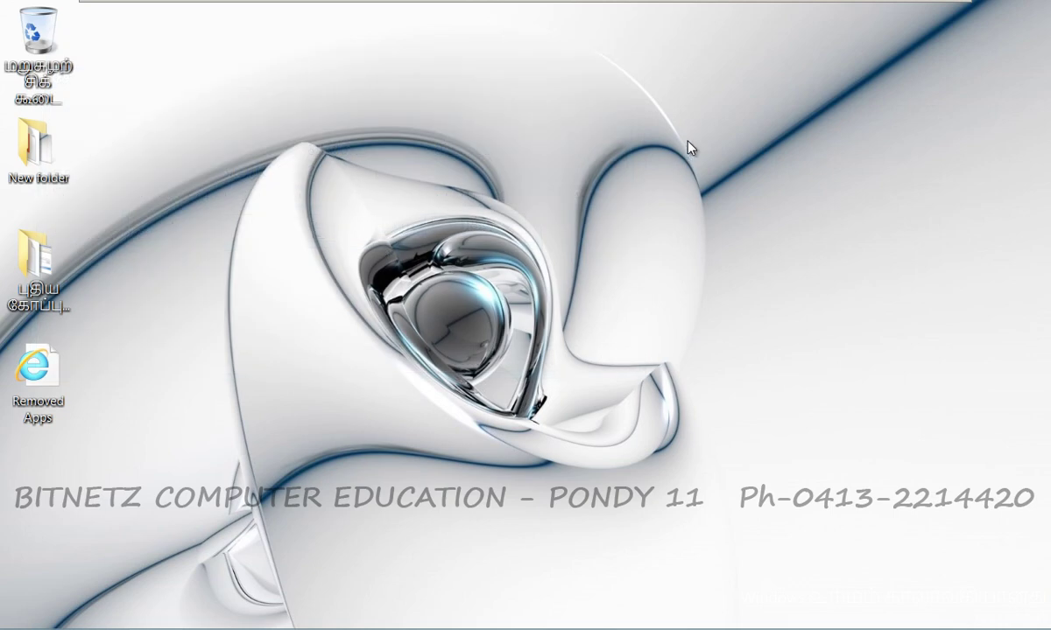
# Open Control Panel from the Apps screen.
pyautogui.moveTo(1044, 3)
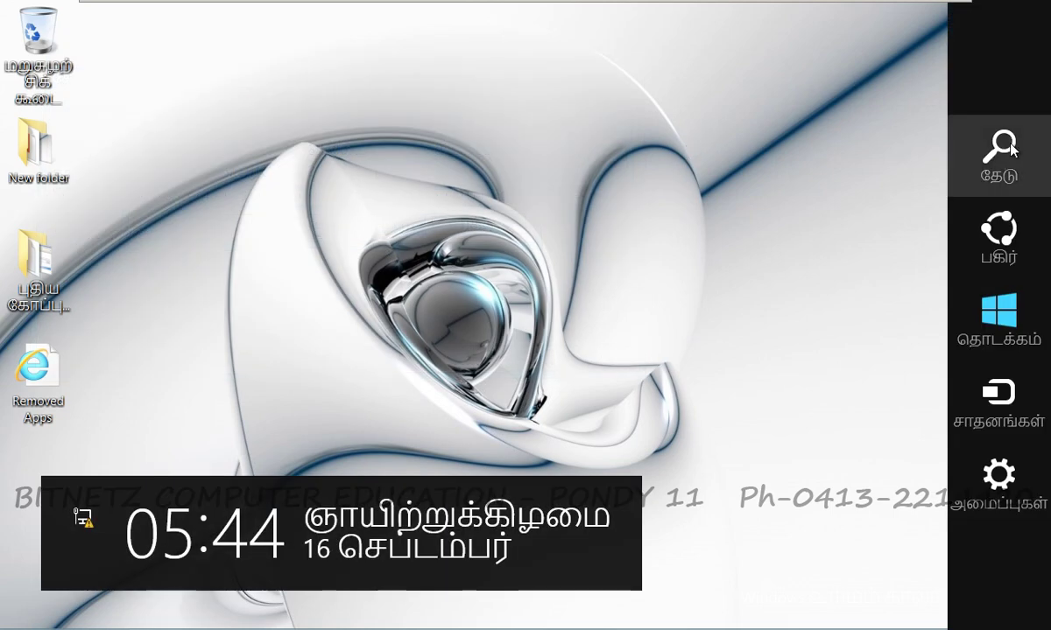
pyautogui.click(1010, 149)
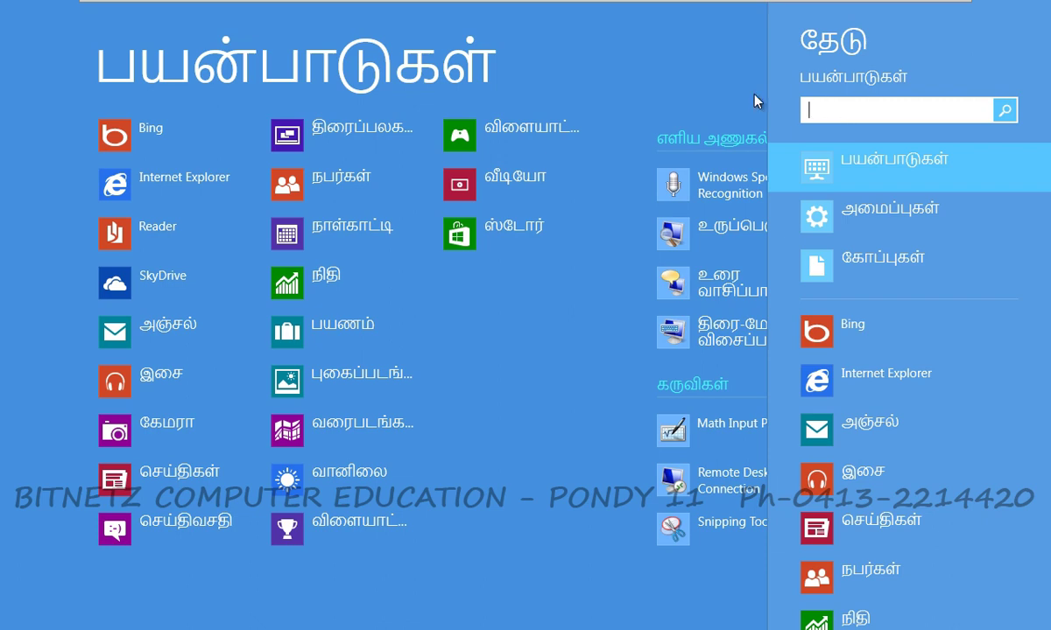
pyautogui.click(683, 73)
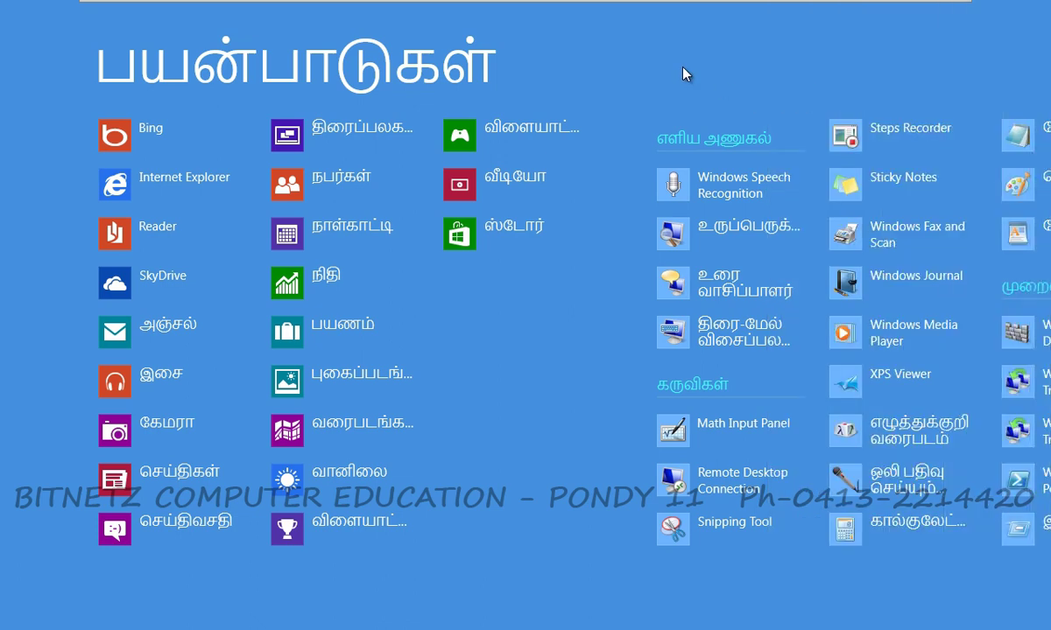
pyautogui.scroll(-3, 876, 573)
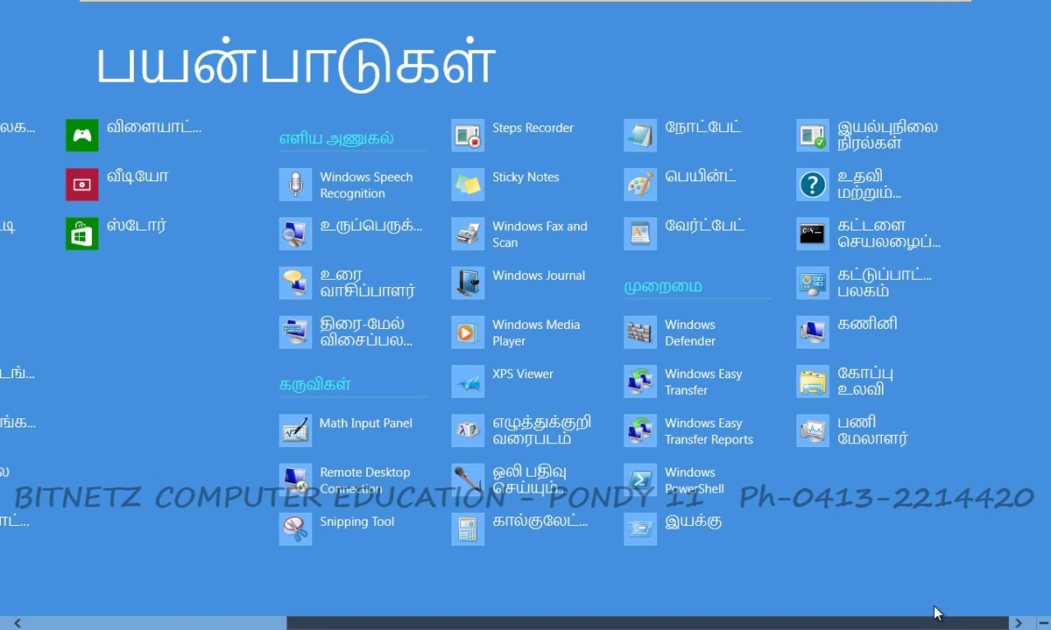
pyautogui.click(901, 292)
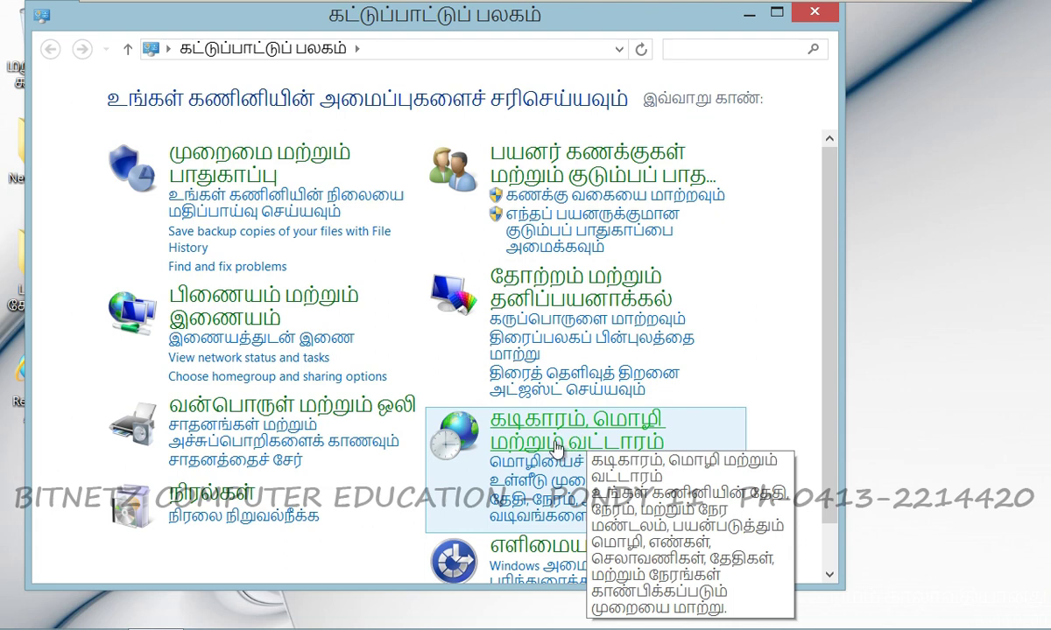
# Make English (United States) the primary language under Clock, Language and Region, logging off later.
pyautogui.click(591, 441)
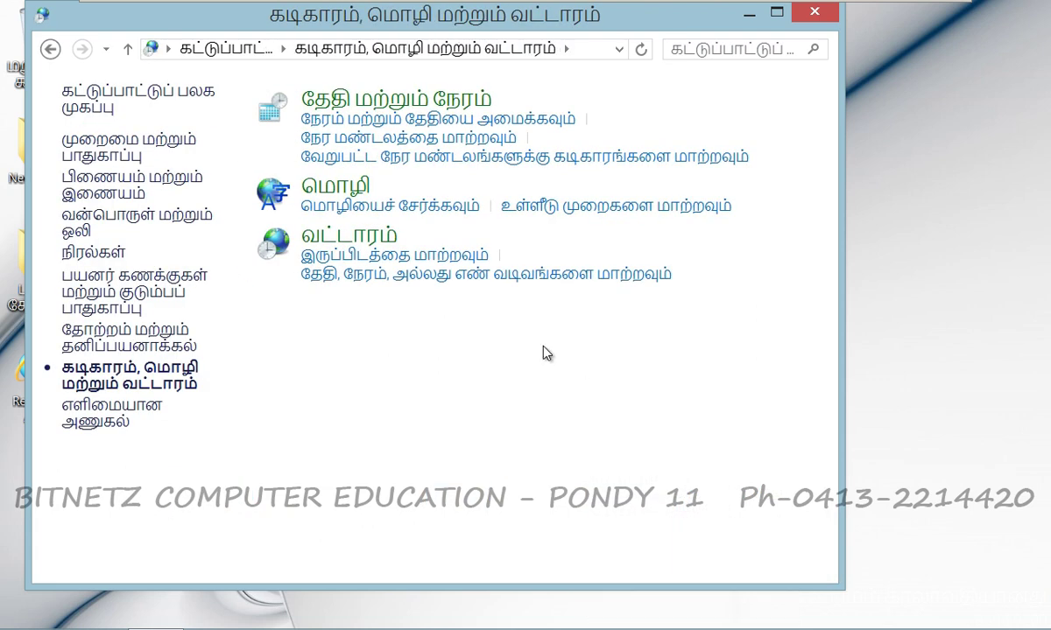
pyautogui.click(359, 195)
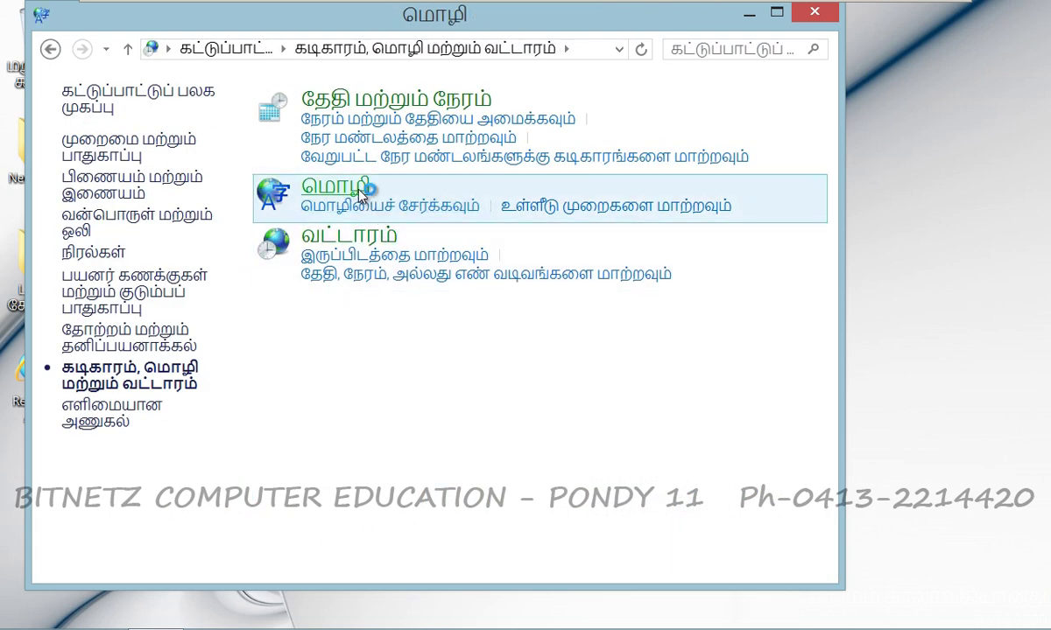
pyautogui.click(779, 351)
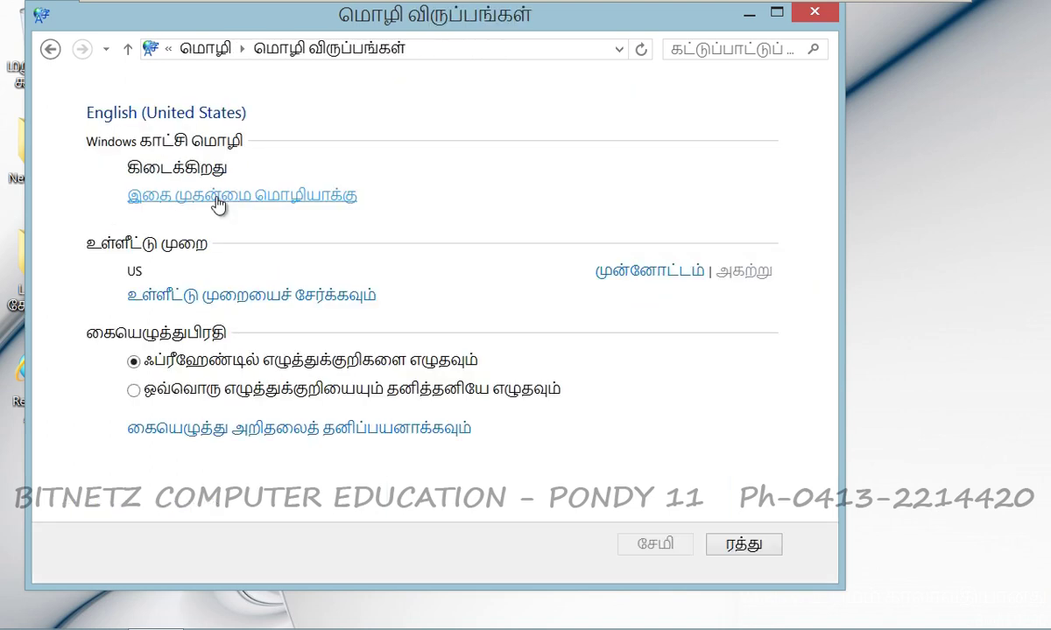
pyautogui.click(218, 201)
pyautogui.click(655, 438)
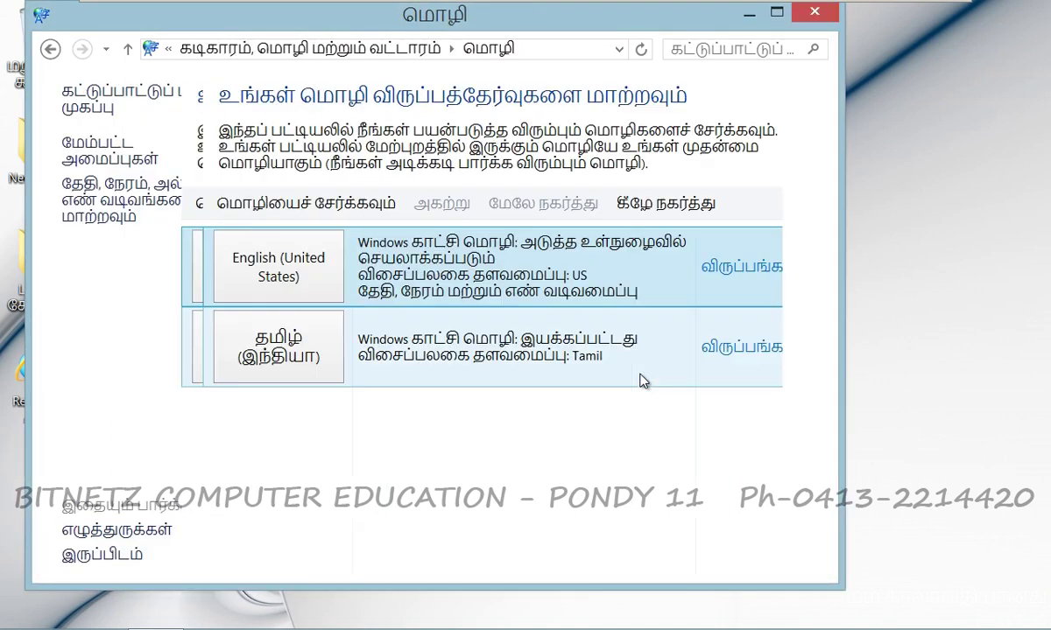